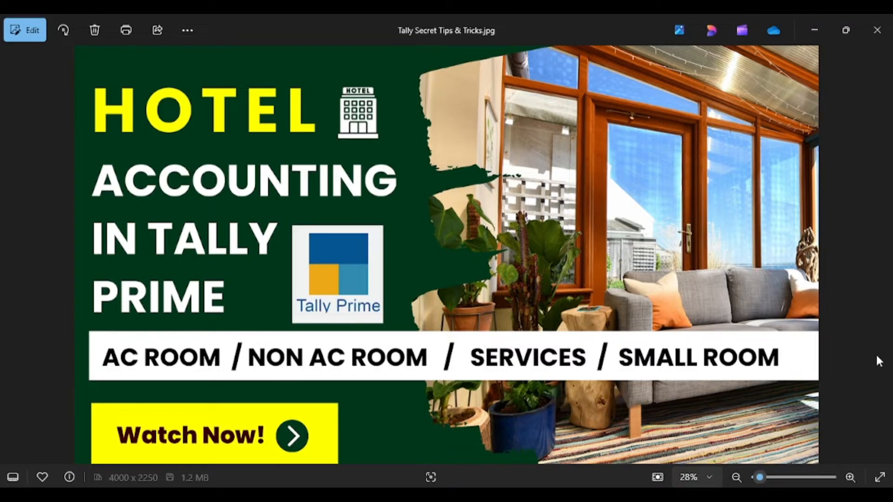
- Switch to the browser and look over the YouTube channel's header and latest videos
{"action": "key", "text": "alt+Tab"}
{"action": "key", "text": "alt+Tab"}
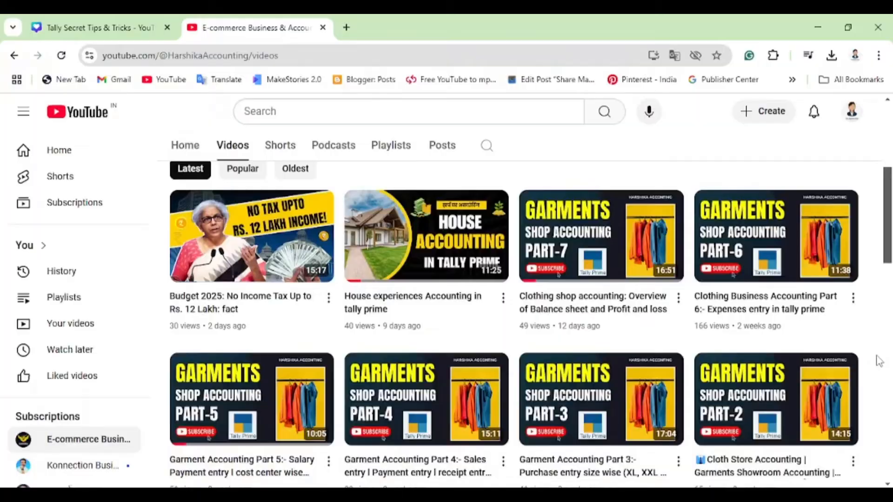
{"action": "scroll", "coordinate": [878, 361], "scroll_direction": "up", "scroll_amount": 5}
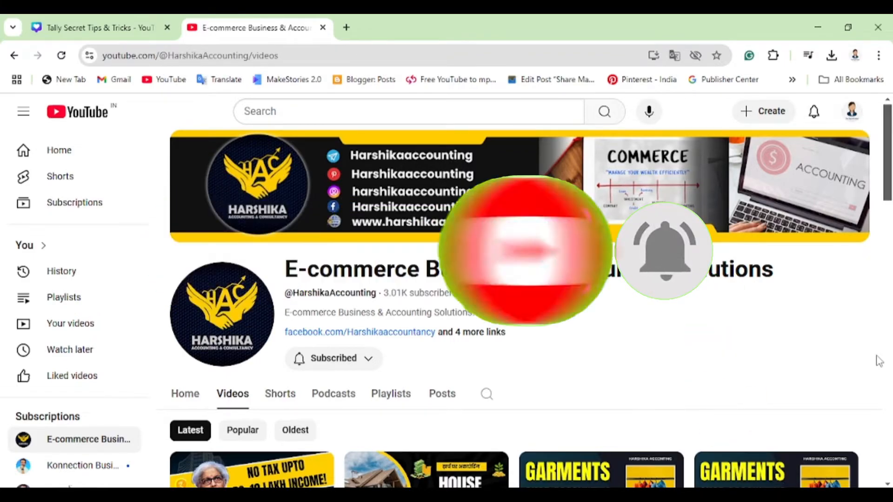
{"action": "scroll", "coordinate": [854, 341], "scroll_direction": "down", "scroll_amount": 4}
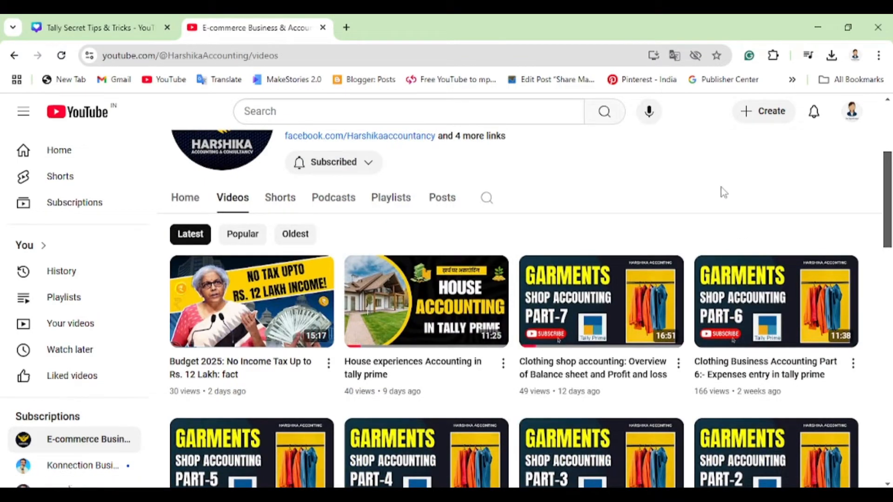
- Open the channel's playlists and look through the accounting topics they cover
{"action": "left_click", "coordinate": [389, 199]}
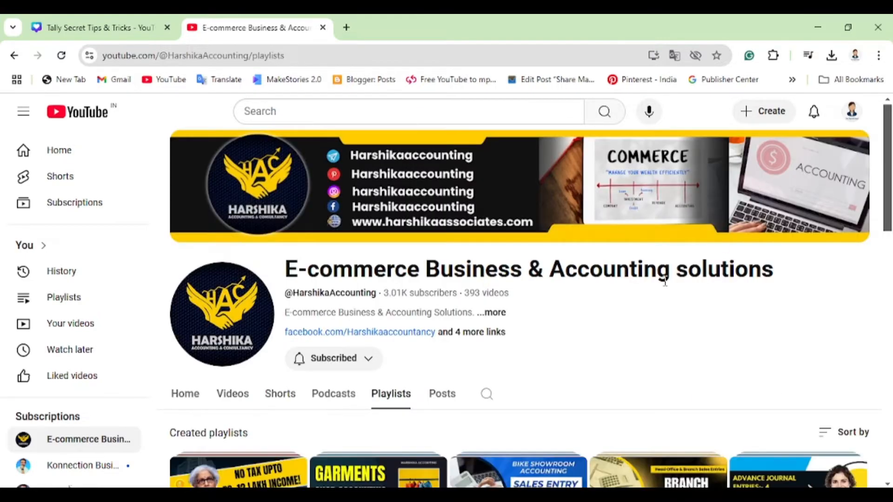
{"action": "scroll", "coordinate": [665, 281], "scroll_direction": "down", "scroll_amount": 3}
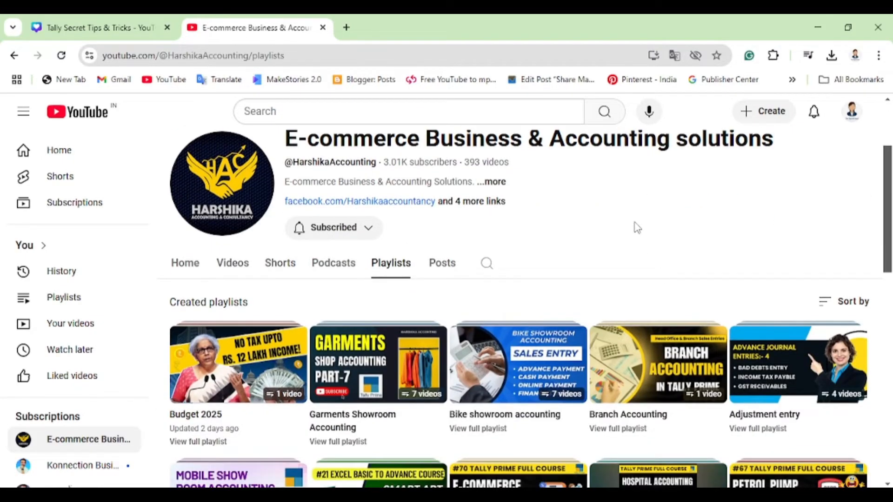
{"action": "scroll", "coordinate": [633, 205], "scroll_direction": "down", "scroll_amount": 1}
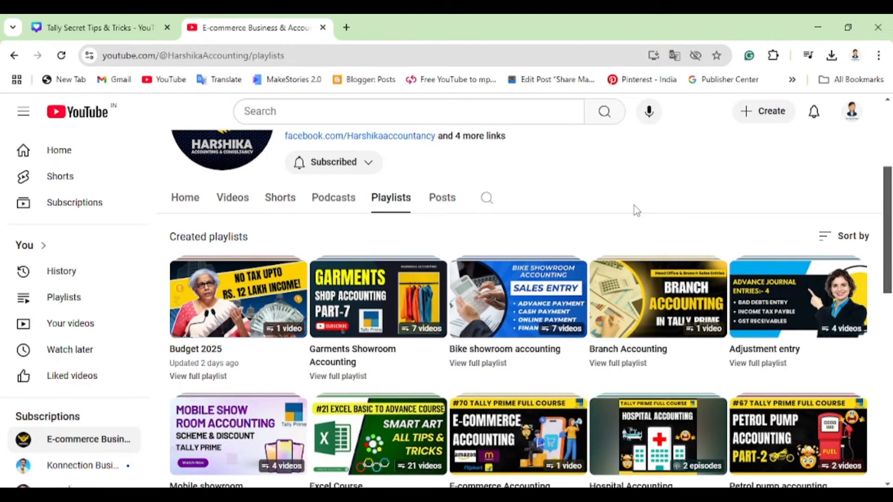
{"action": "scroll", "coordinate": [634, 207], "scroll_direction": "down", "scroll_amount": 1}
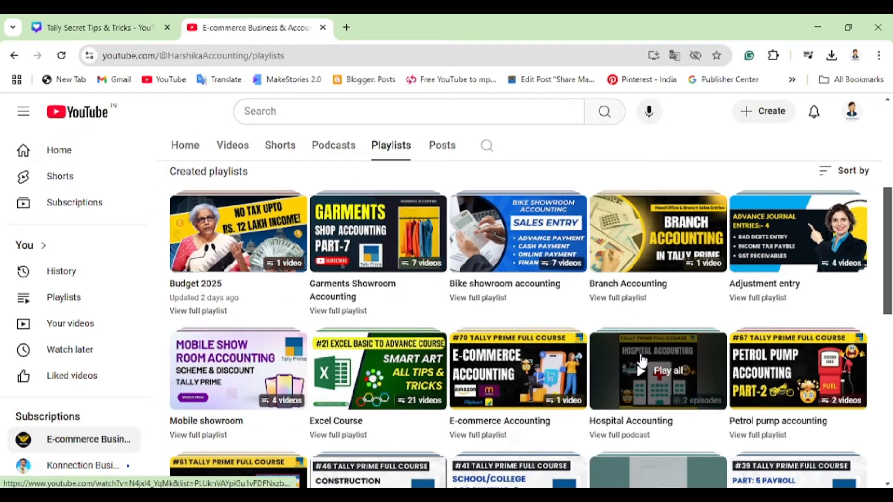
{"action": "scroll", "coordinate": [754, 374], "scroll_direction": "down", "scroll_amount": 1}
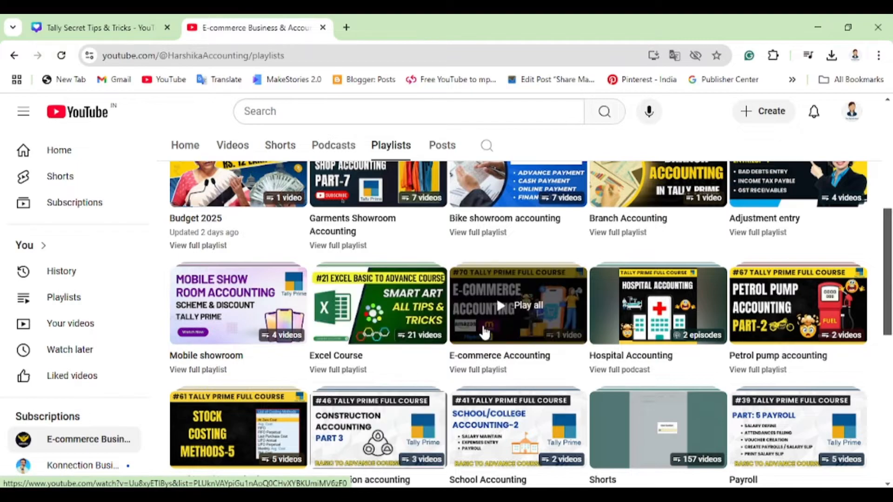
{"action": "scroll", "coordinate": [407, 351], "scroll_direction": "up", "scroll_amount": 1}
{"action": "scroll", "coordinate": [407, 351], "scroll_direction": "up", "scroll_amount": 4}
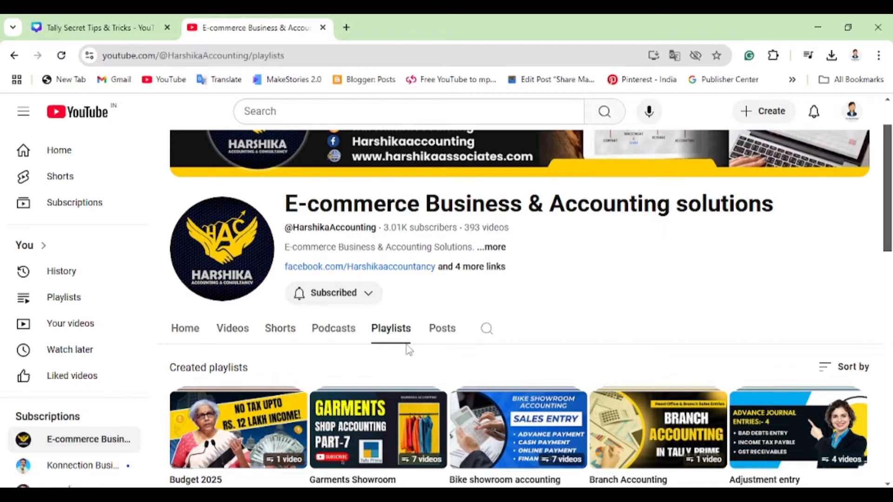
- Return to the channel's video list and look over the latest uploads
{"action": "left_click", "coordinate": [228, 329]}
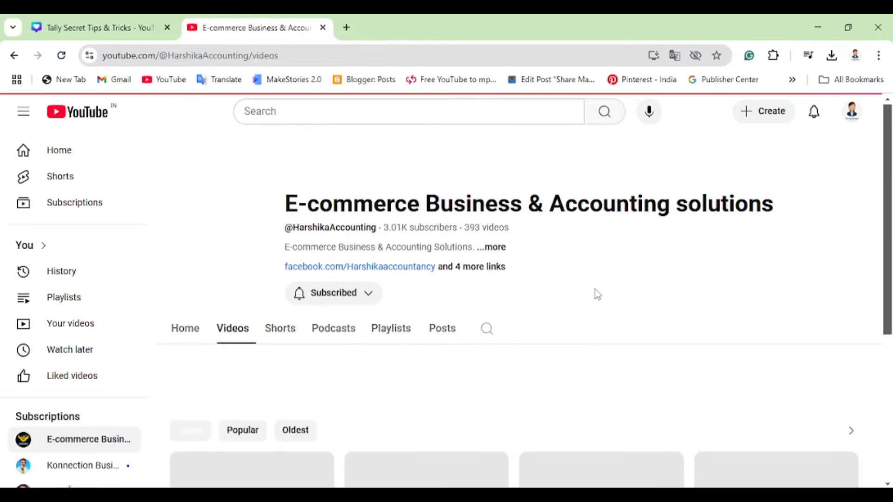
{"action": "scroll", "coordinate": [595, 289], "scroll_direction": "down", "scroll_amount": 3}
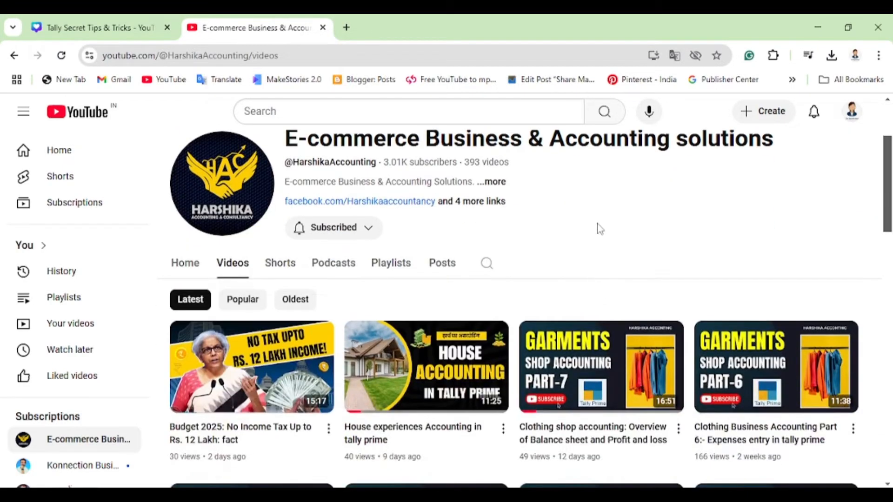
{"action": "scroll", "coordinate": [599, 225], "scroll_direction": "down", "scroll_amount": 1}
{"action": "scroll", "coordinate": [597, 221], "scroll_direction": "down", "scroll_amount": 1}
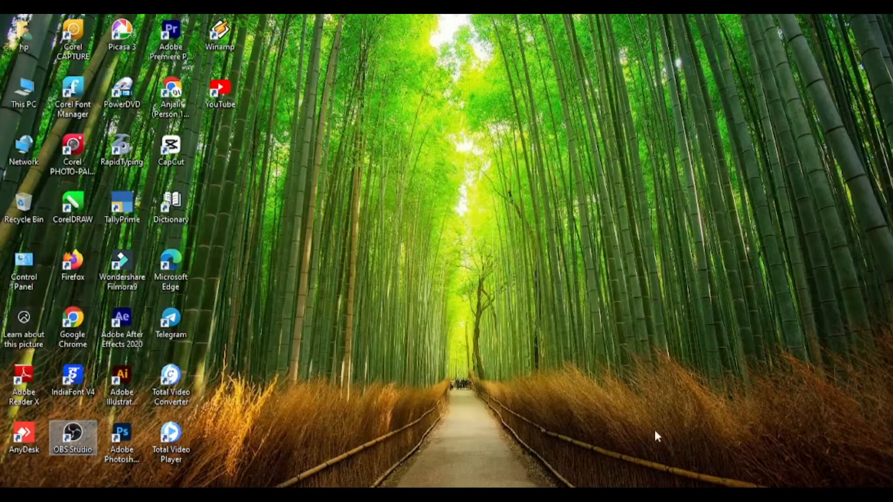
- Launch TallyPrime in educational mode and open the creation form for a new company
{"action": "double_click", "coordinate": [133, 202]}
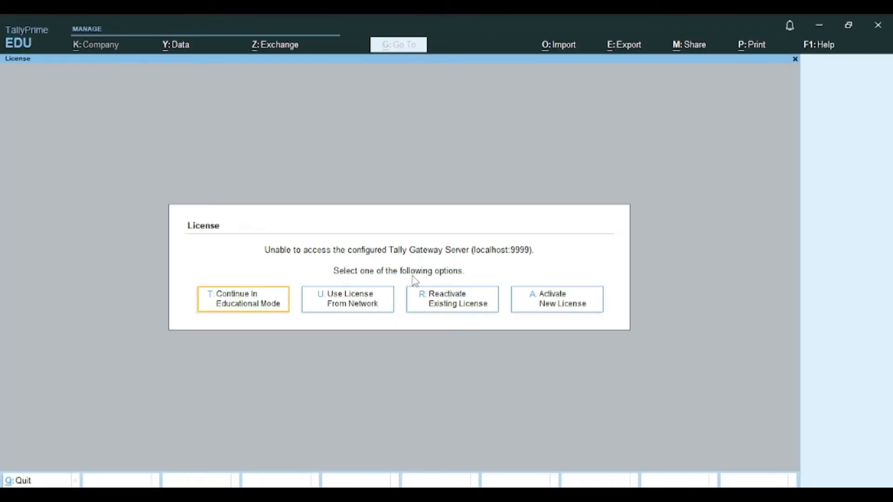
{"action": "key", "text": "Return"}
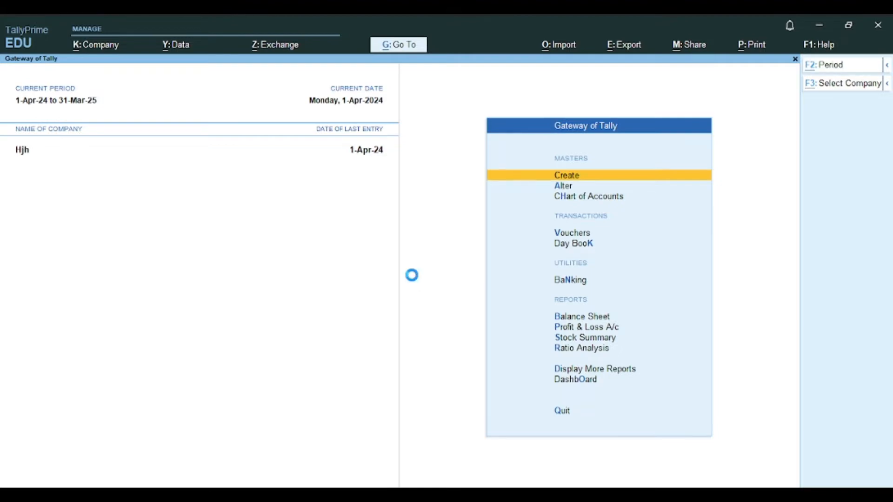
{"action": "key", "text": "F3"}
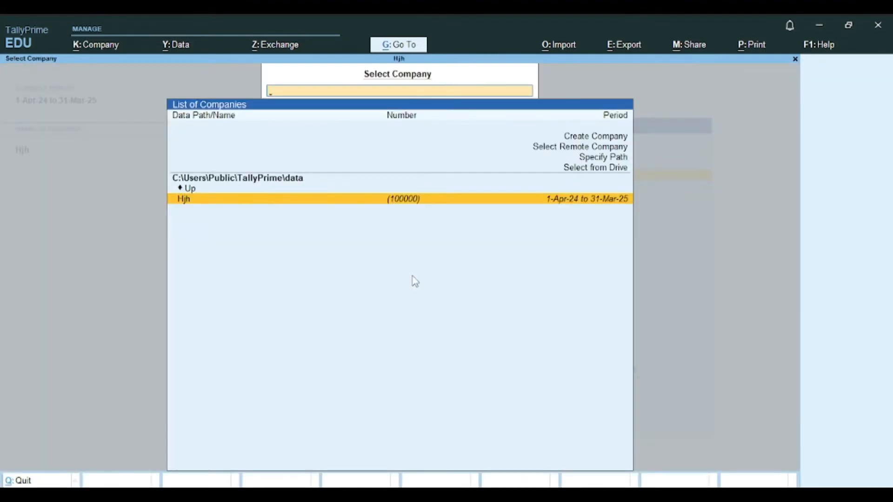
{"action": "key", "text": "Up"}
{"action": "key", "text": "Up"}
{"action": "key", "text": "Up"}
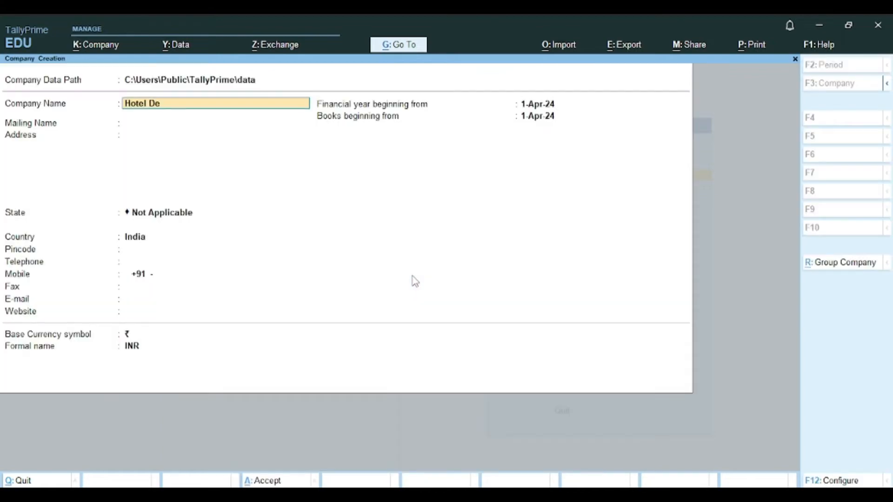
- Name the company Hotel Demo Accounting, keep the same mailing name and leave the address blank
{"action": "type", "text": "mo Accounting"}
{"action": "key", "text": "Return"}
{"action": "key", "text": "Return"}
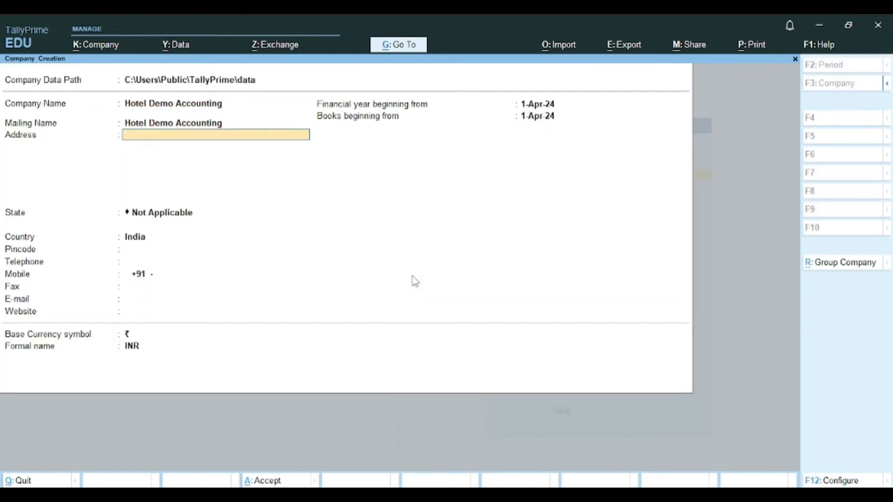
{"action": "key", "text": "Return"}
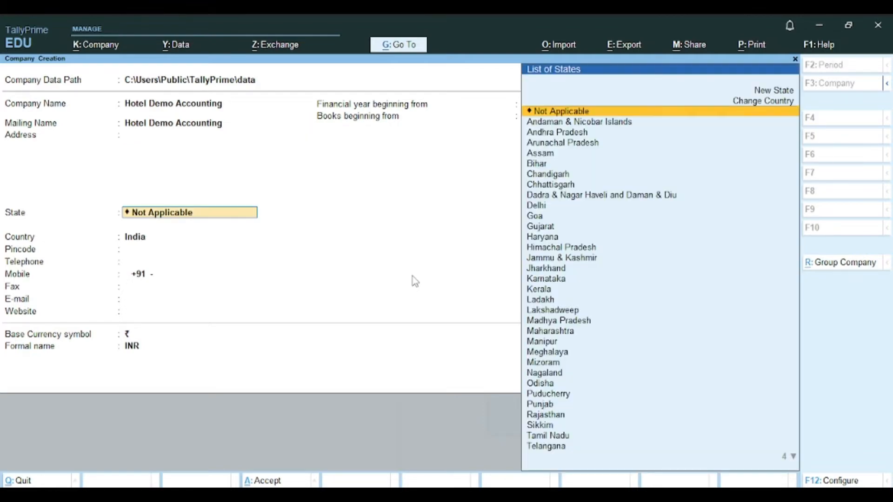
- Set the company's state to Gujarat, leave the pincode and contact details blank, and save the company
{"action": "type", "text": "Guj"}
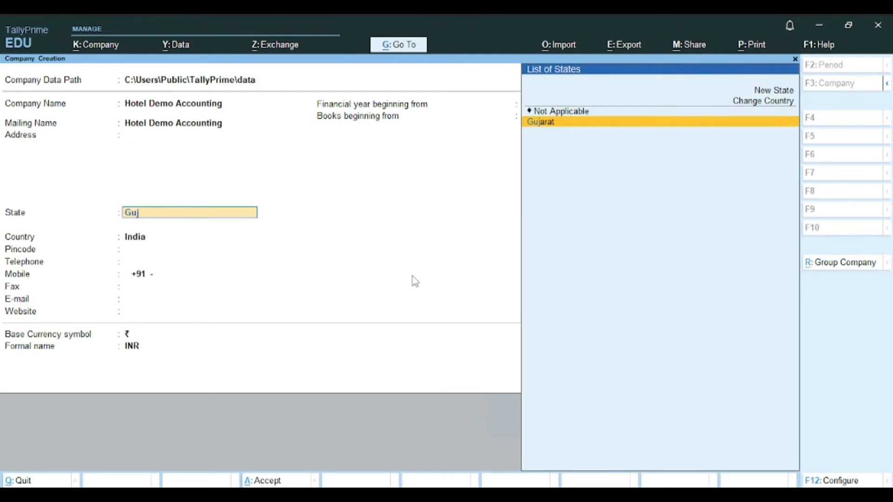
{"action": "key", "text": "Return"}
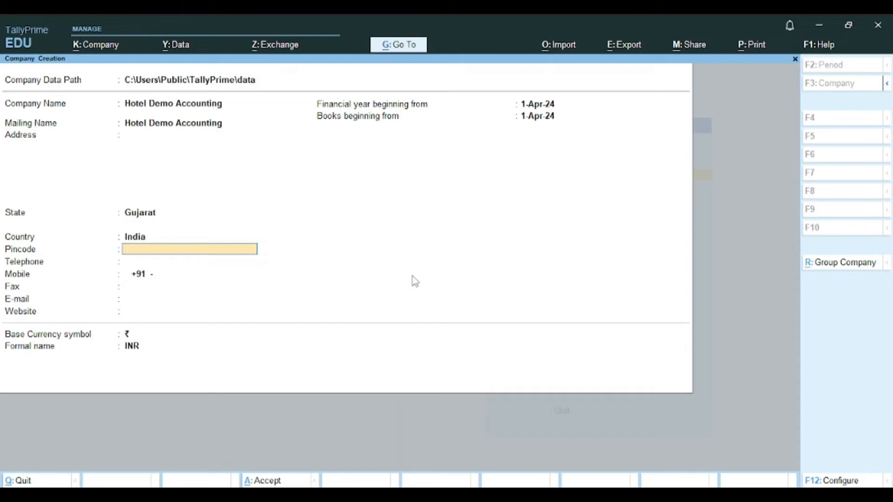
{"action": "key", "text": "Return"}
{"action": "key", "text": "Return"}
{"action": "key", "text": "Return"}
{"action": "key", "text": "Return"}
{"action": "key", "text": "Return"}
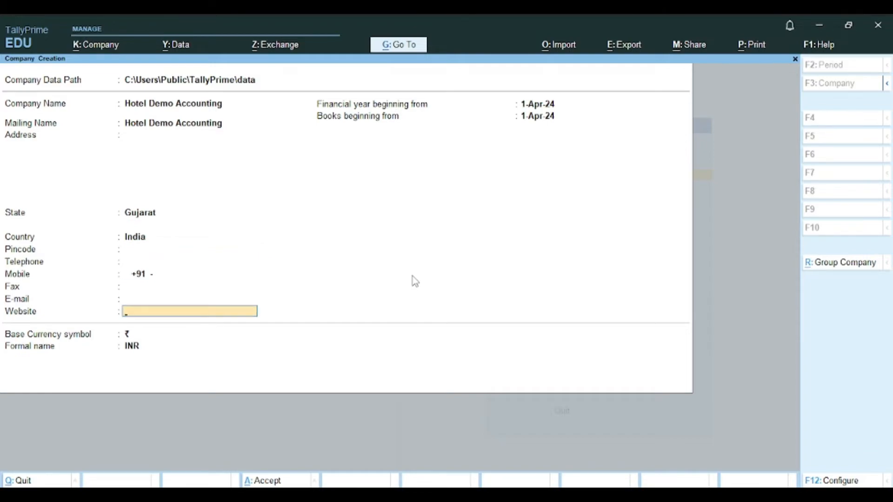
{"action": "key", "text": "ctrl"}
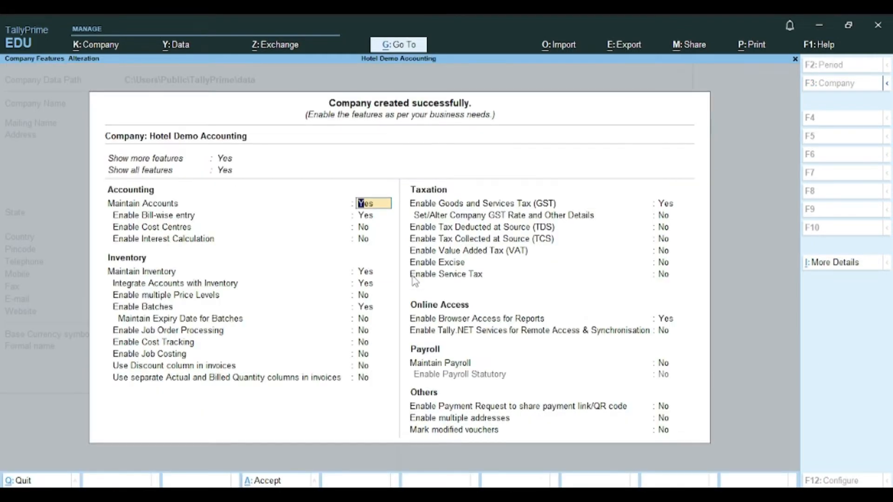
- Enable the discount column in invoices in the company features, keeping the other accounting and inventory options as they are
{"action": "key", "text": "Return"}
{"action": "key", "text": "Return"}
{"action": "key", "text": "Return"}
{"action": "key", "text": "Return"}
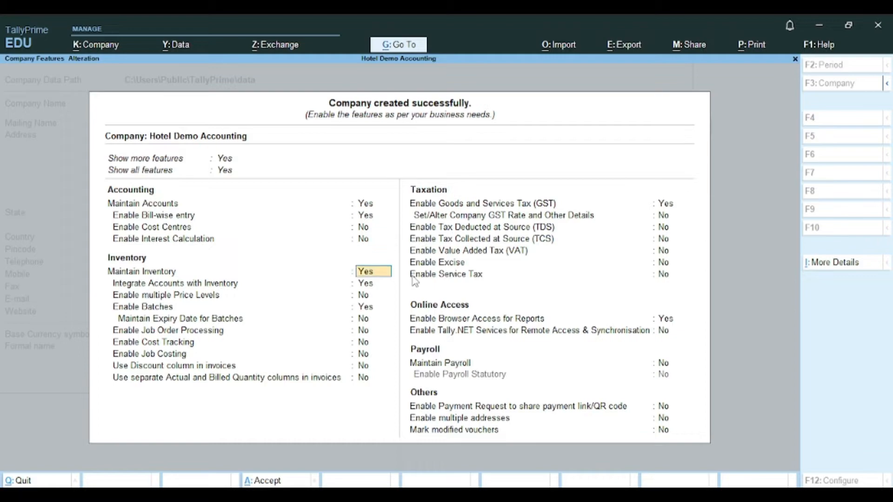
{"action": "key", "text": "Return"}
{"action": "key", "text": "Return"}
{"action": "key", "text": "Return"}
{"action": "key", "text": "Return"}
{"action": "key", "text": "Return"}
{"action": "key", "text": "Return"}
{"action": "key", "text": "Return"}
{"action": "key", "text": "Return"}
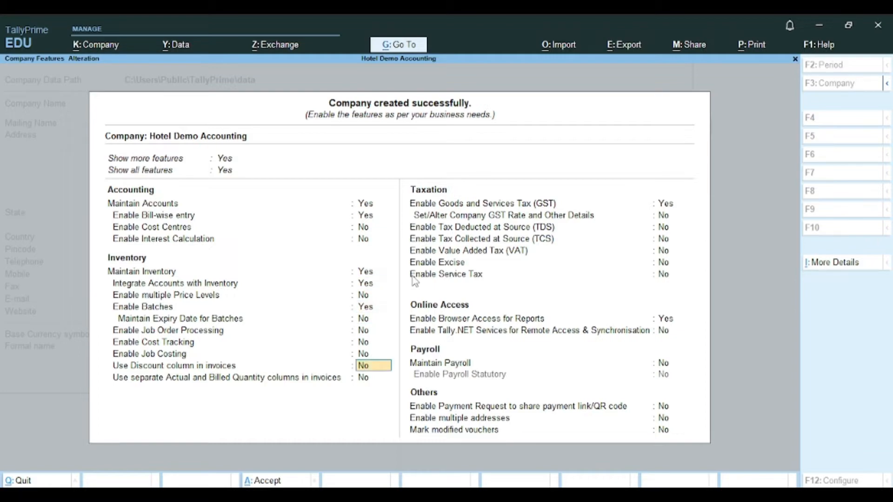
{"action": "type", "text": "y"}
{"action": "key", "text": "Return"}
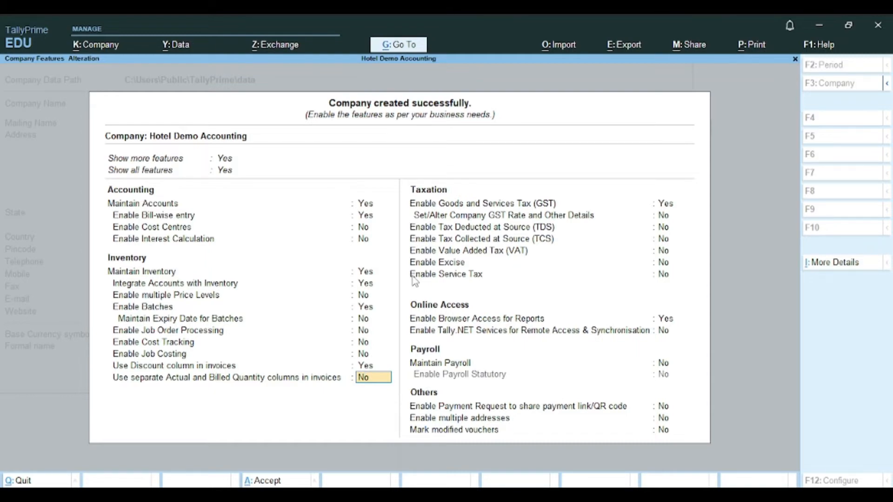
{"action": "key", "text": "Return"}
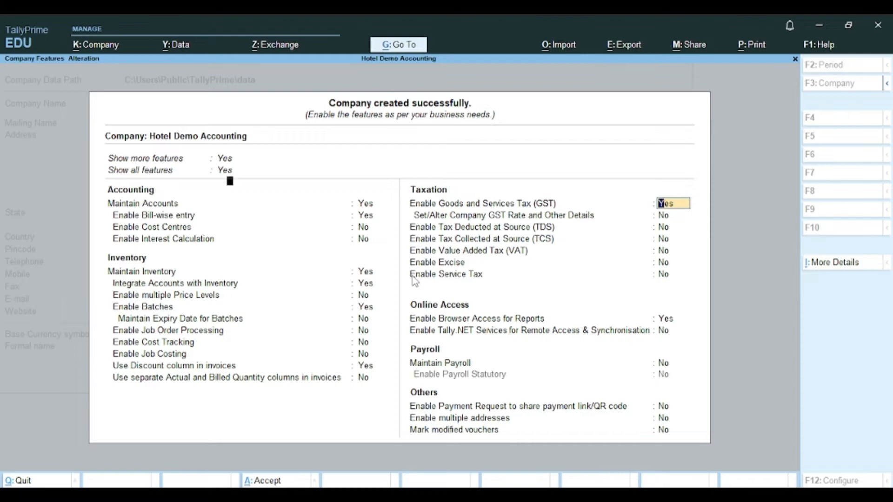
- Keep GST enabled and save the company's GST details with the Regular registration type for Gujarat
{"action": "key", "text": "Return"}
{"action": "key", "text": "Return"}
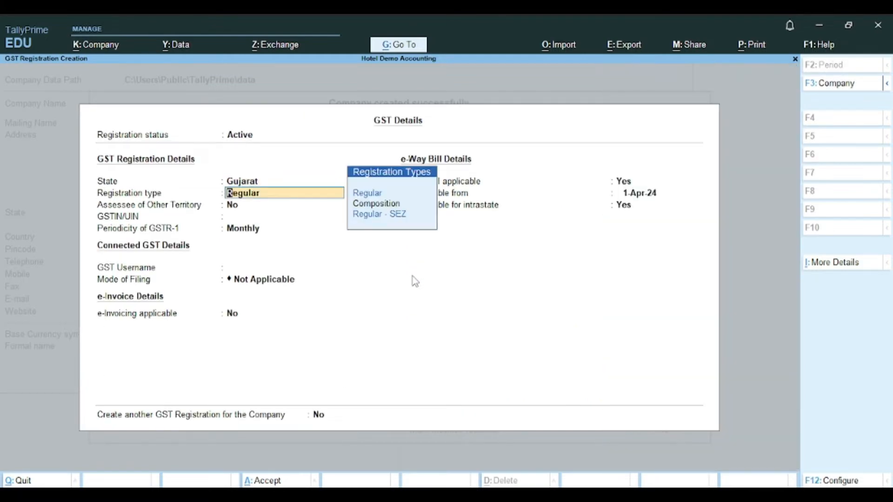
{"action": "key", "text": "Return"}
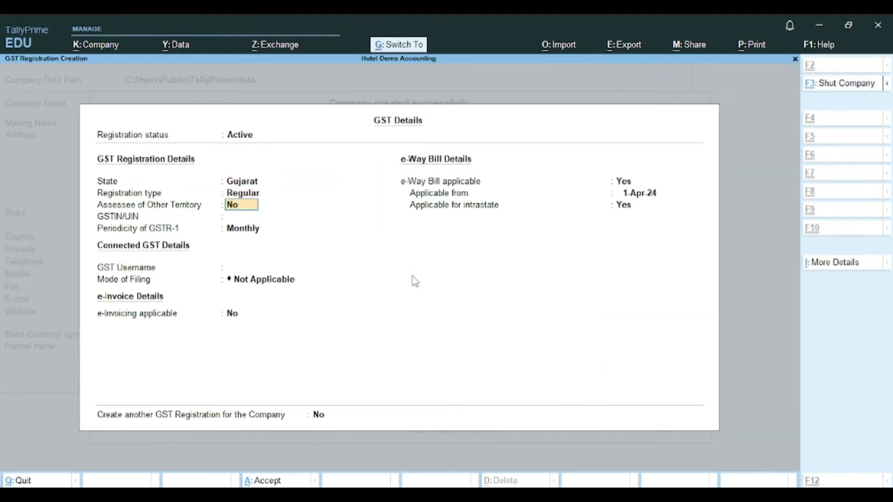
{"action": "key", "text": "ctrl+a"}
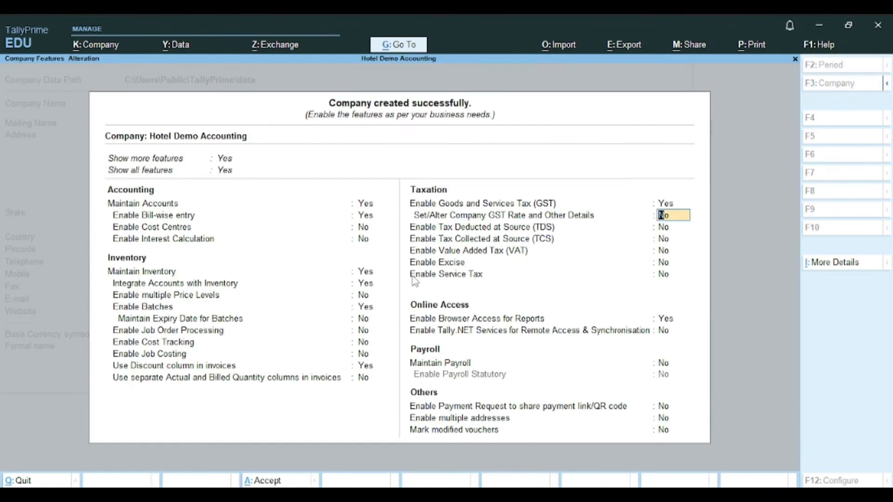
- Leave the GST rate details and TDS options at No and save the company features
{"action": "key", "text": "Return"}
{"action": "key", "text": "Return"}
{"action": "key", "text": "ctrl"}
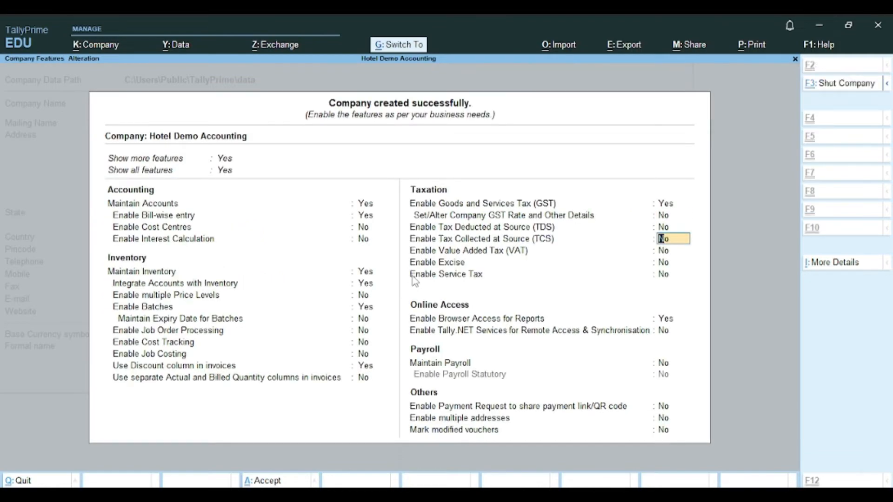
{"action": "key", "text": "ctrl+a"}
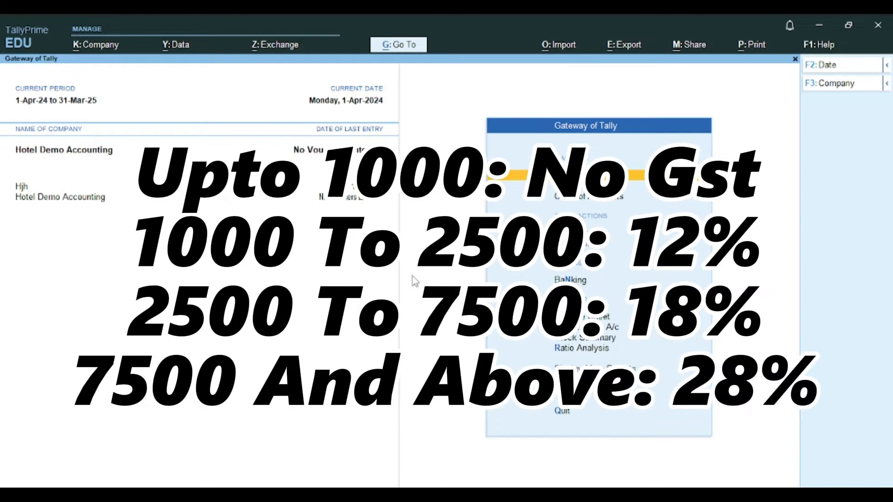
- Start a new ledger named Sales and place it under the Sales Accounts group
{"action": "key", "text": "Return"}
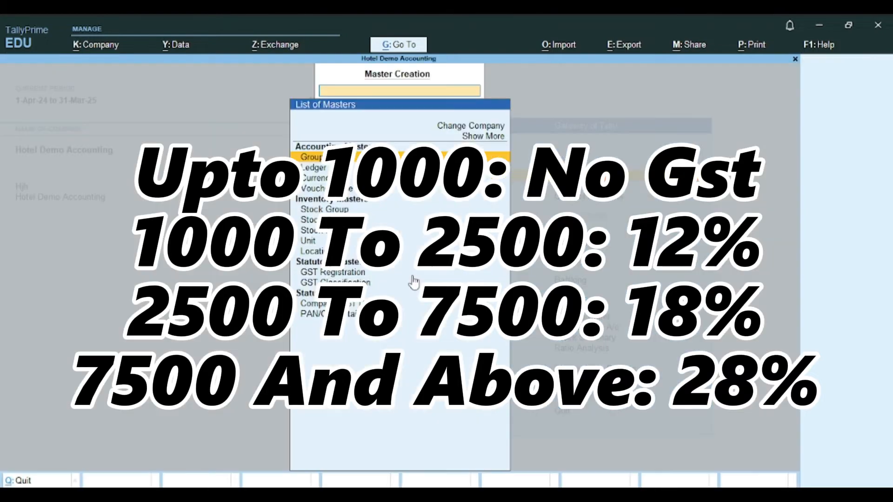
{"action": "key", "text": "Down"}
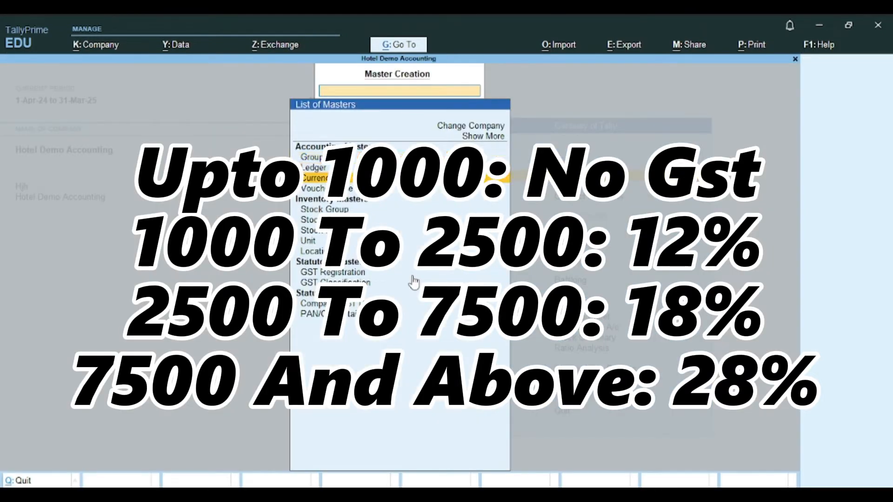
{"action": "key", "text": "Return"}
{"action": "type", "text": "Sales"}
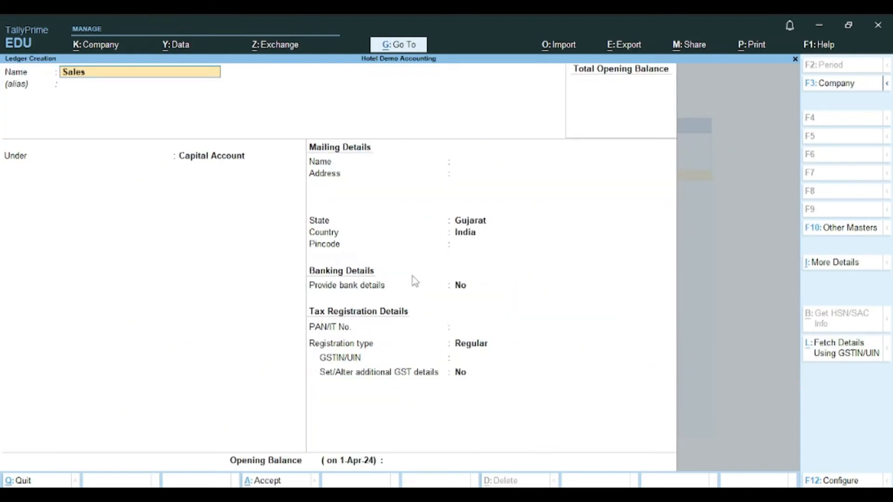
{"action": "key", "text": "Return"}
{"action": "key", "text": "Return"}
{"action": "type", "text": "Sales"}
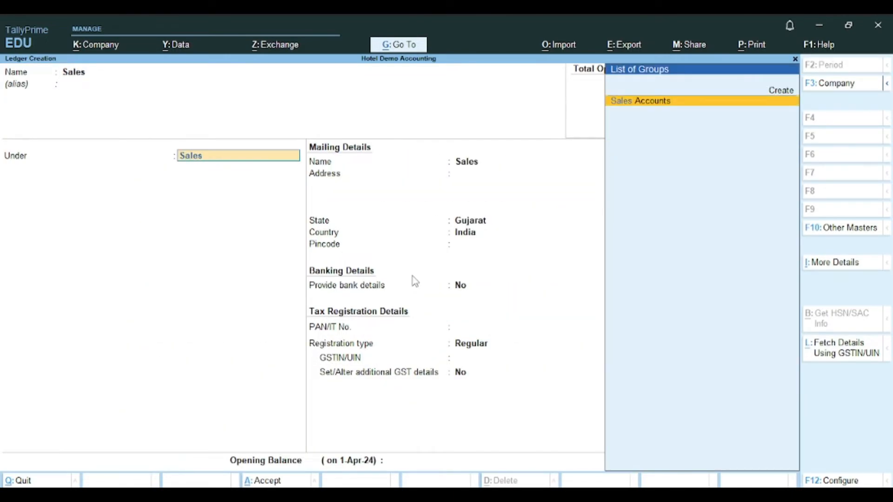
{"action": "key", "text": "Return"}
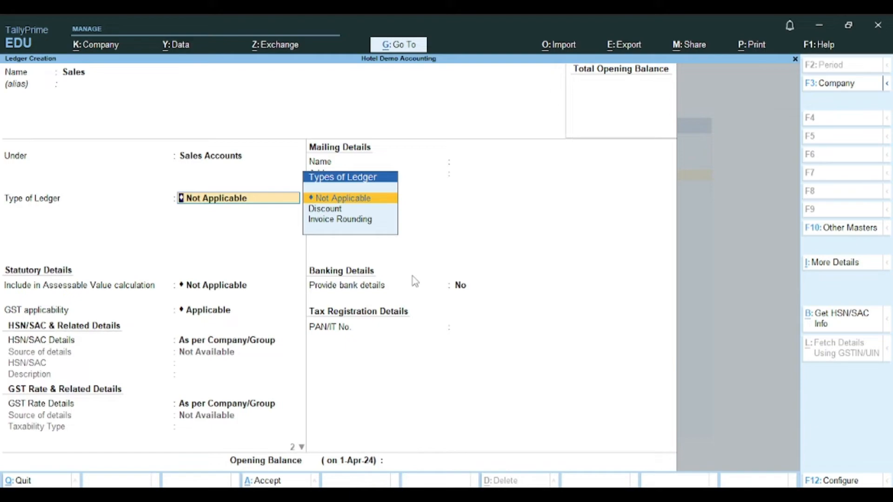
- Keep the Sales ledger's type Not Applicable, GST Applicable and HSN/SAC and GST rate details As per Company/Group, and save the ledger
{"action": "key", "text": "Return"}
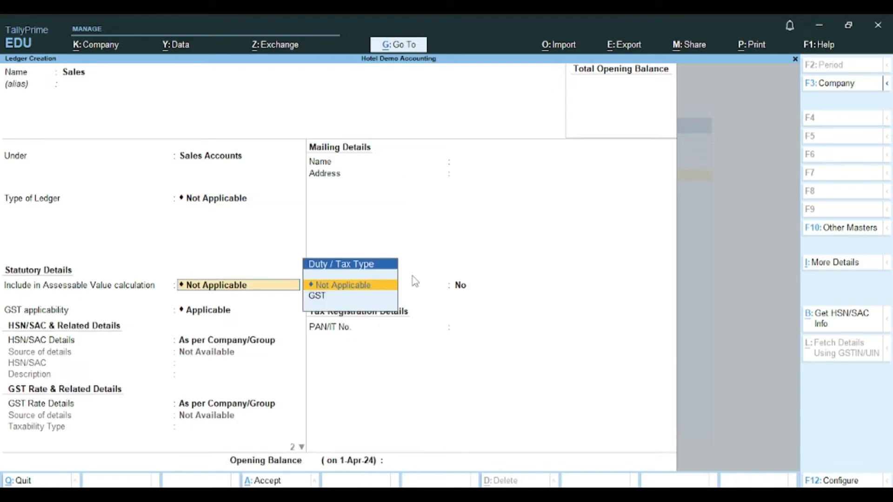
{"action": "key", "text": "Return"}
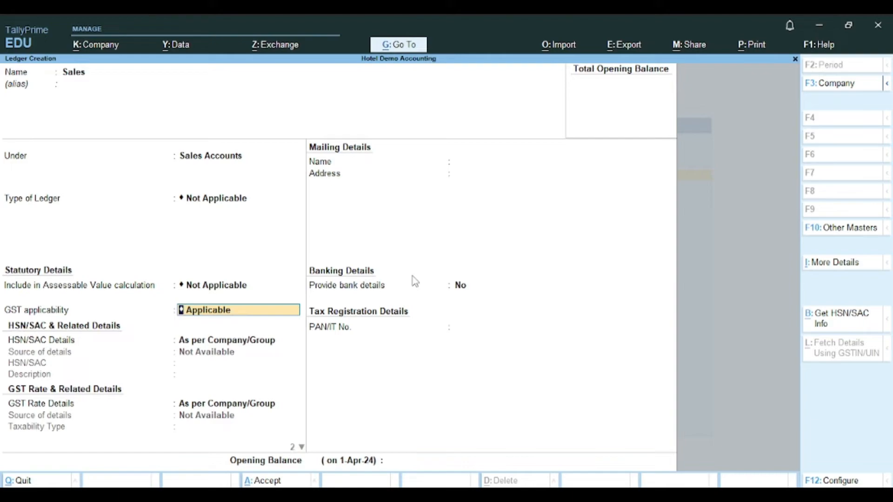
{"action": "key", "text": "Return"}
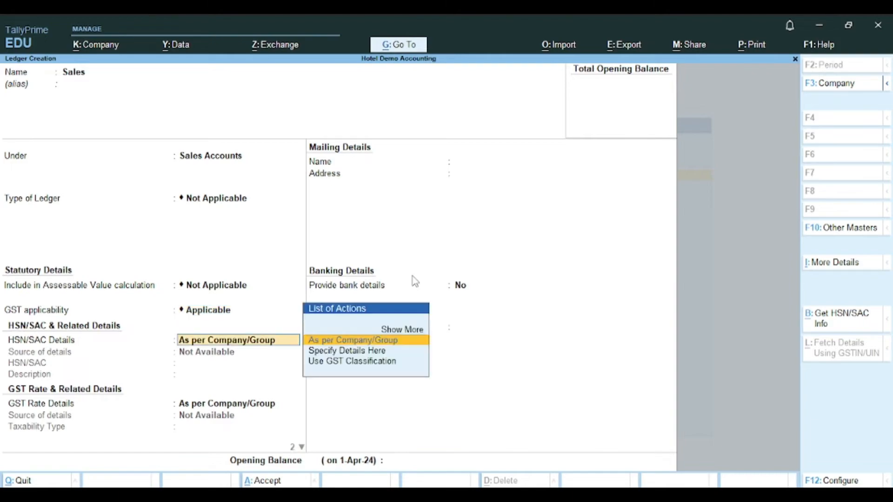
{"action": "key", "text": "Return"}
{"action": "key", "text": "ctrl"}
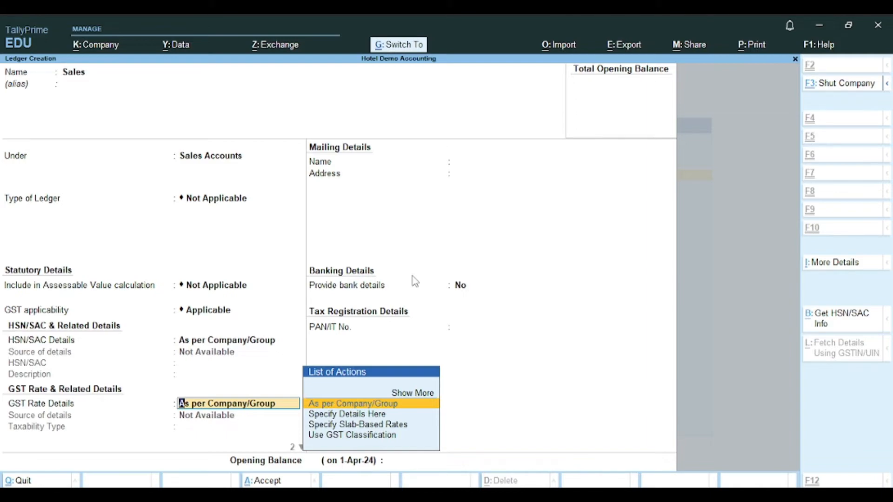
{"action": "key", "text": "ctrl+a"}
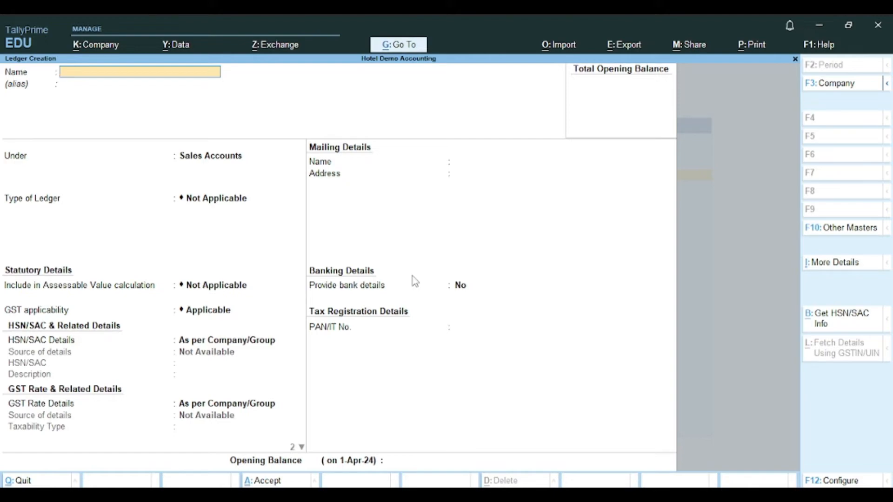
- Create a ledger named Hdfc Bank under Bank Accounts, leave the bank account details blank, and save it
{"action": "type", "text": "Hdfc Bank"}
{"action": "key", "text": "Return"}
{"action": "type", "text": "Bank"}
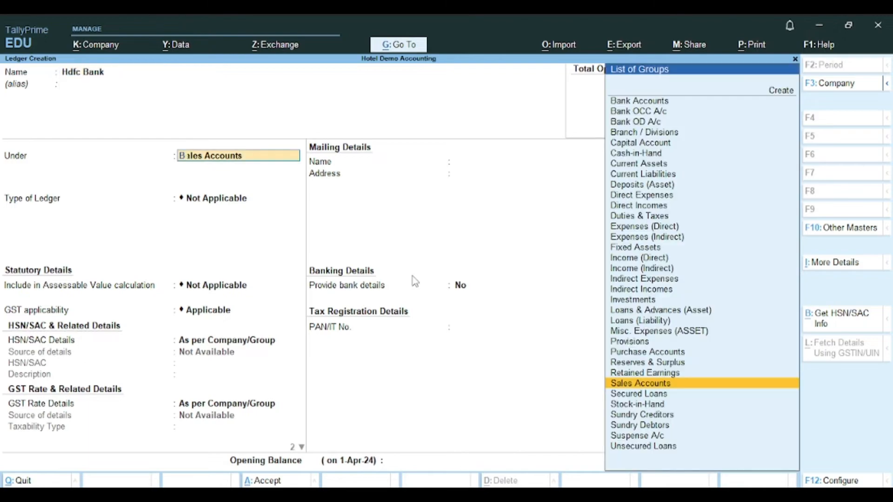
{"action": "key", "text": "Down"}
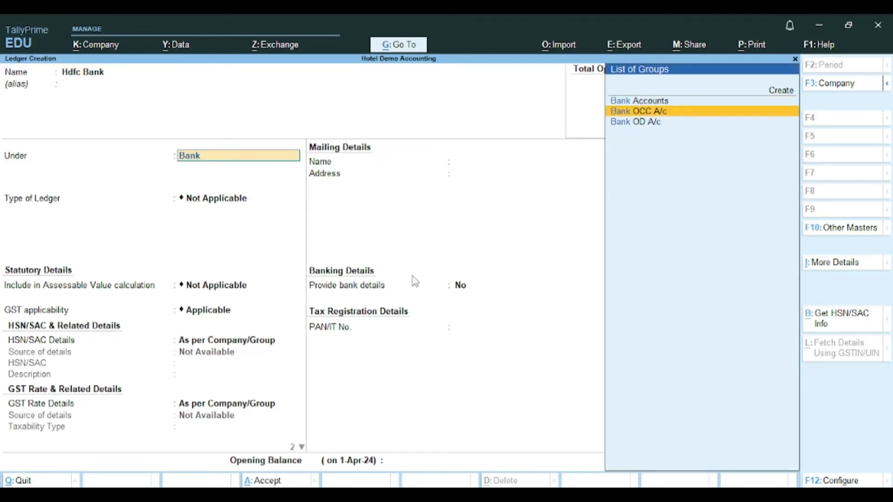
{"action": "key", "text": "Up"}
{"action": "key", "text": "Return"}
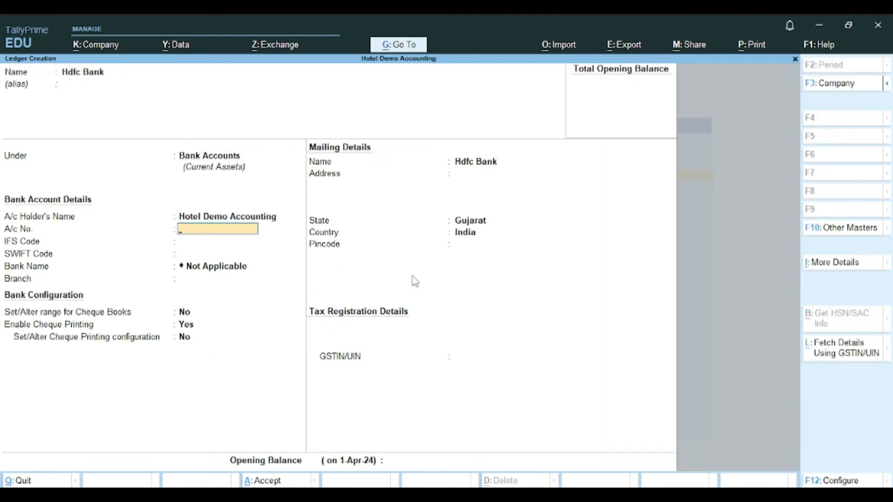
{"action": "key", "text": "ctrl"}
{"action": "key", "text": "ctrl+a"}
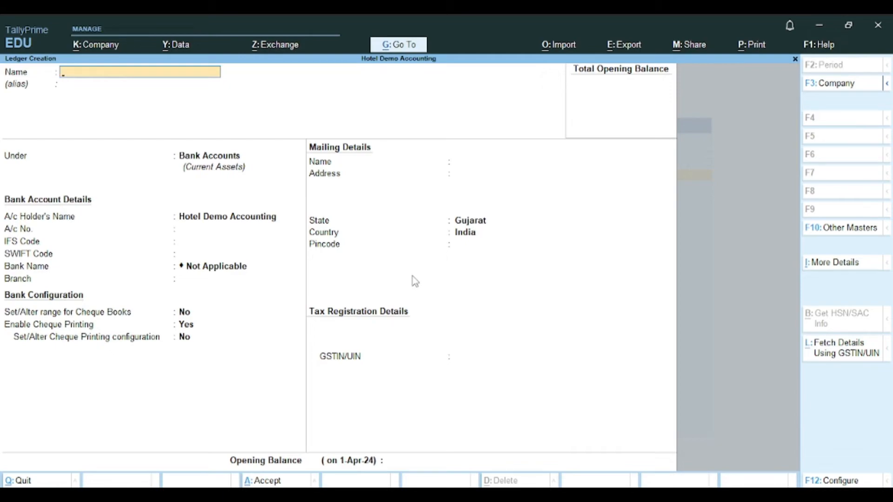
- Start a new ledger named Laundry Service and place it under the Indirect Incomes group
{"action": "type", "text": "Laundry Service"}
{"action": "key", "text": "Return"}
{"action": "type", "text": "Ind"}
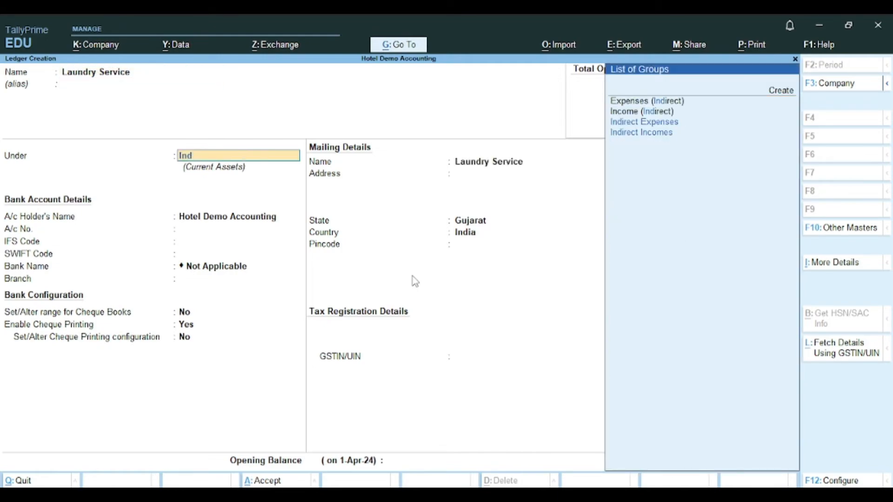
{"action": "key", "text": "Down"}
{"action": "key", "text": "Return"}
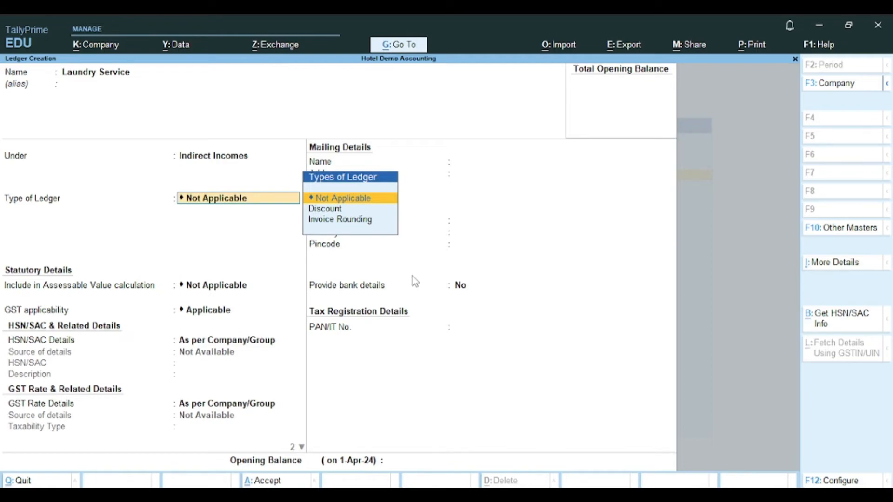
- Include the Laundry Service ledger in the GST assessable value calculation, appropriated to Services and based on value, and save the ledger
{"action": "key", "text": "Return"}
{"action": "key", "text": "Return"}
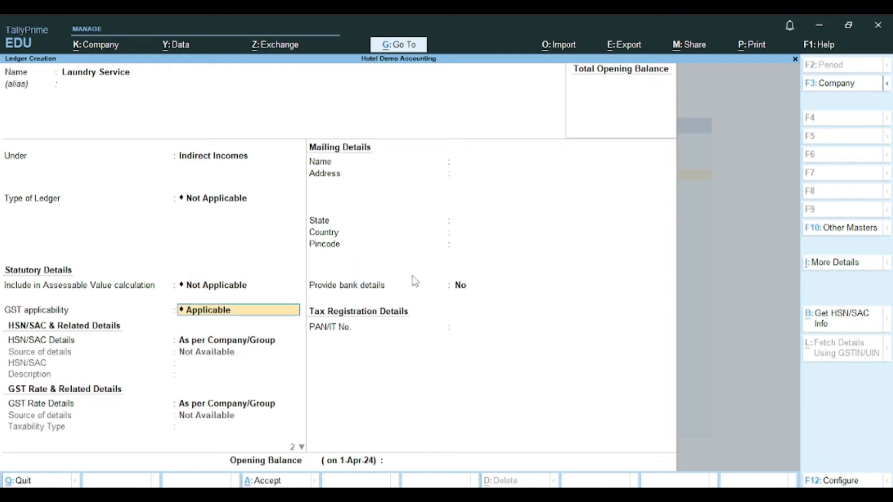
{"action": "key", "text": "BackSpace"}
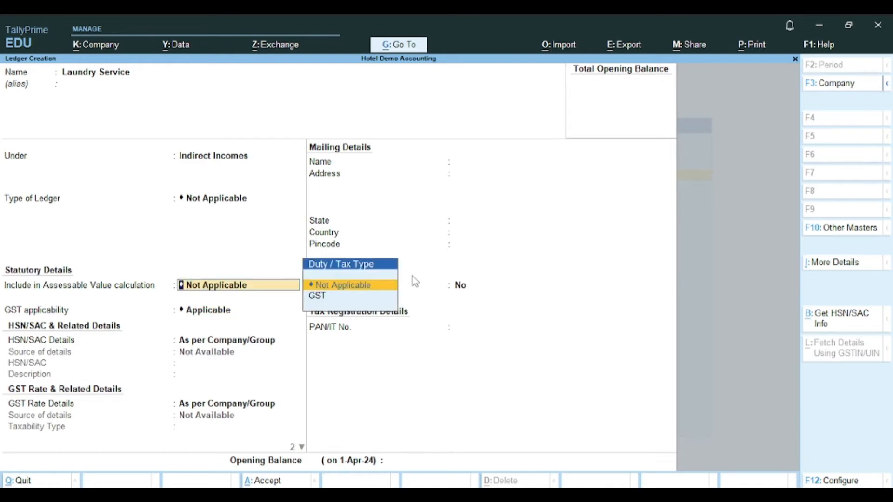
{"action": "key", "text": "Down"}
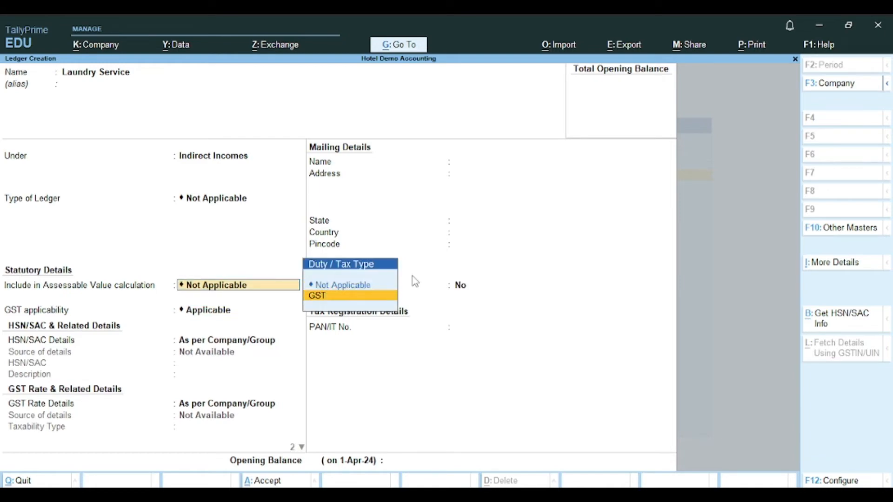
{"action": "key", "text": "Return"}
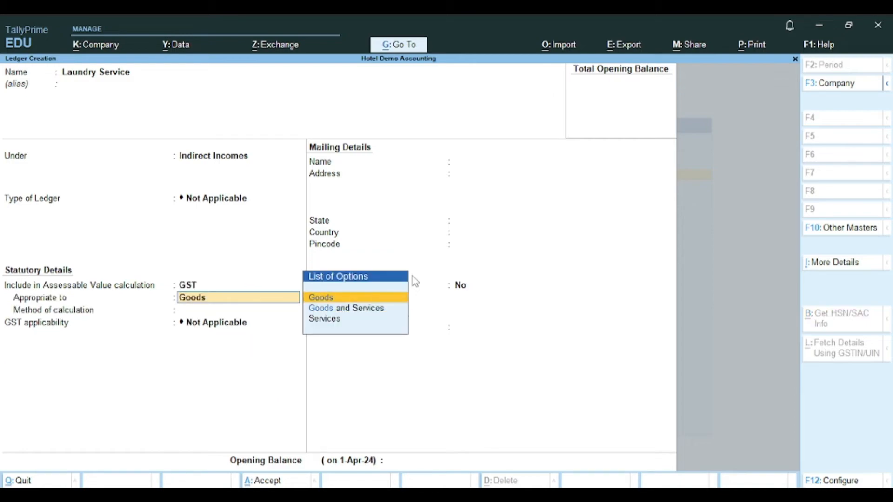
{"action": "key", "text": "Down"}
{"action": "key", "text": "Down"}
{"action": "key", "text": "Return"}
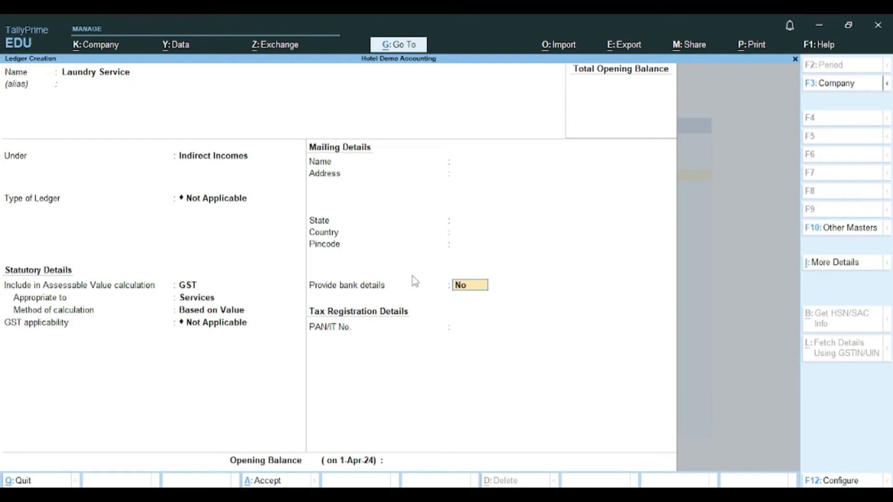
{"action": "key", "text": "BackSpace"}
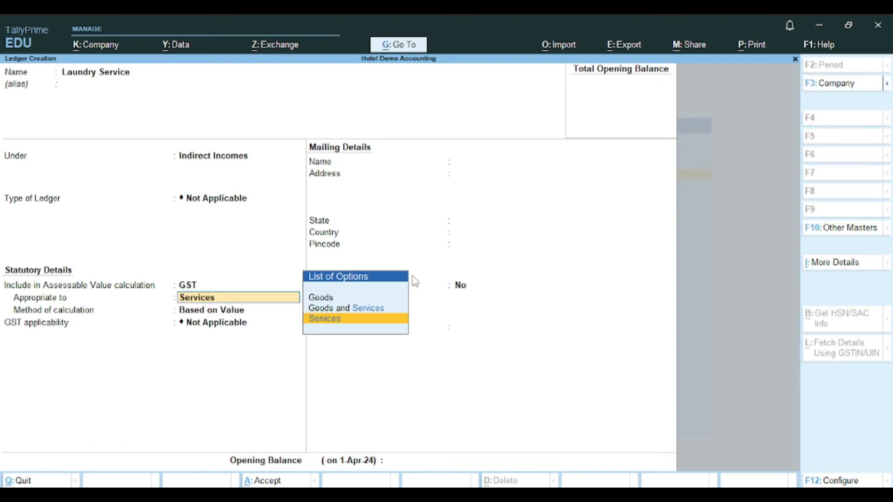
{"action": "key", "text": "Return"}
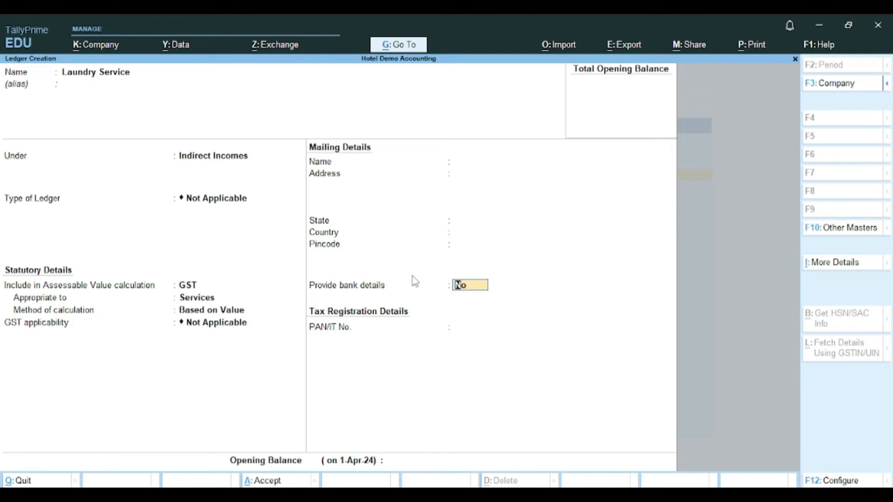
{"action": "key", "text": "ctrl"}
{"action": "key", "text": "ctrl+a"}
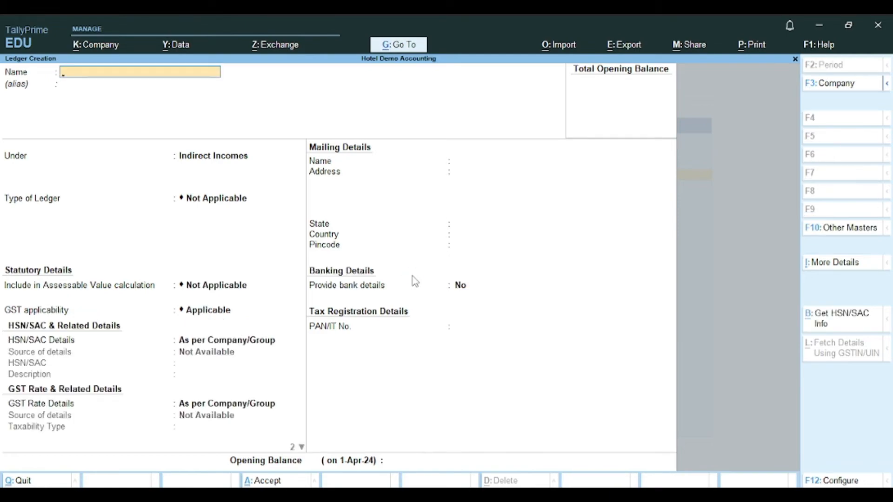
- Start a new ledger named Breakfast under Indirect Incomes with the ledger type Not Applicable
{"action": "type", "text": "Breakfast"}
{"action": "key", "text": "Return"}
{"action": "key", "text": "Return"}
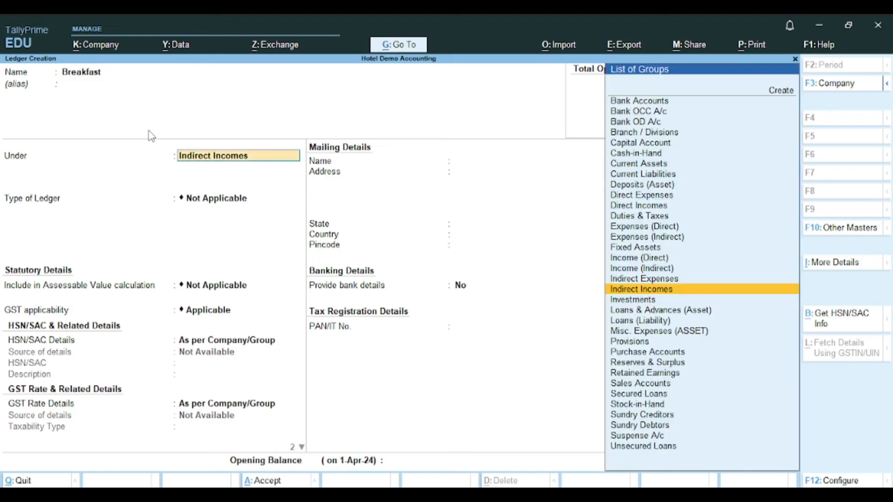
{"action": "key", "text": "Return"}
{"action": "key", "text": "Return"}
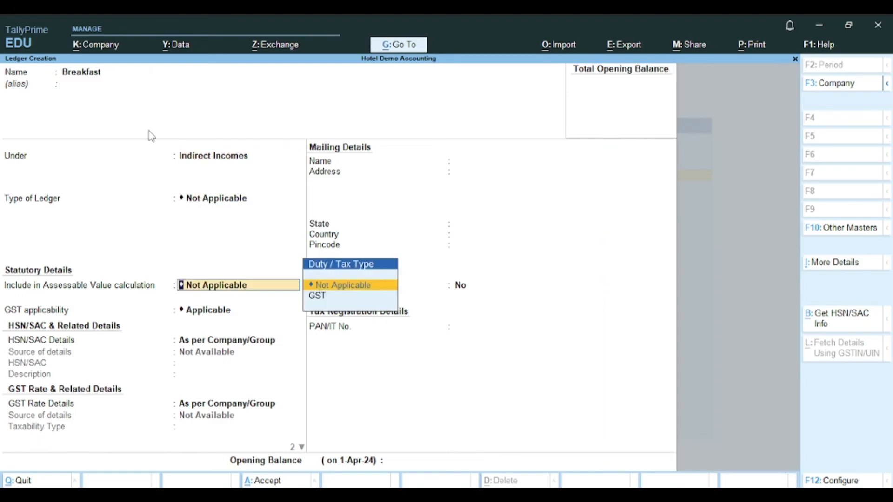
- Include the Breakfast ledger in the GST assessable value calculation, appropriated to Services and based on value, and save the ledger
{"action": "key", "text": "Down"}
{"action": "key", "text": "Return"}
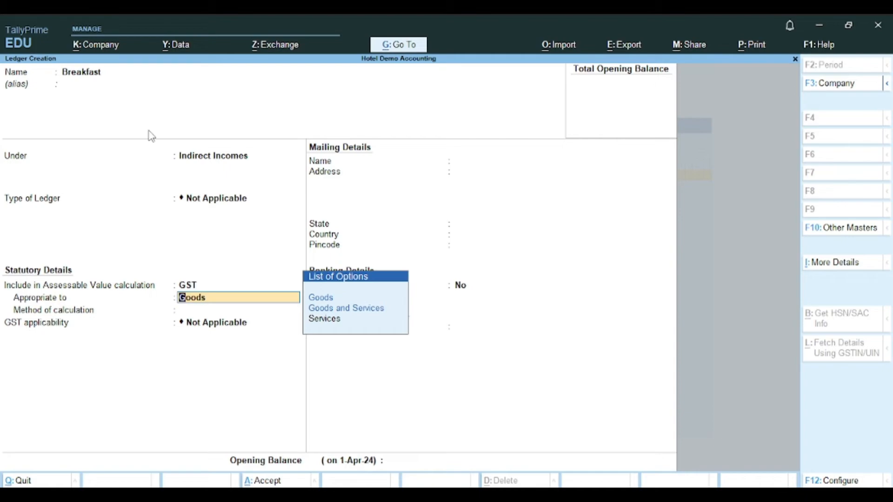
{"action": "key", "text": "Down"}
{"action": "key", "text": "Down"}
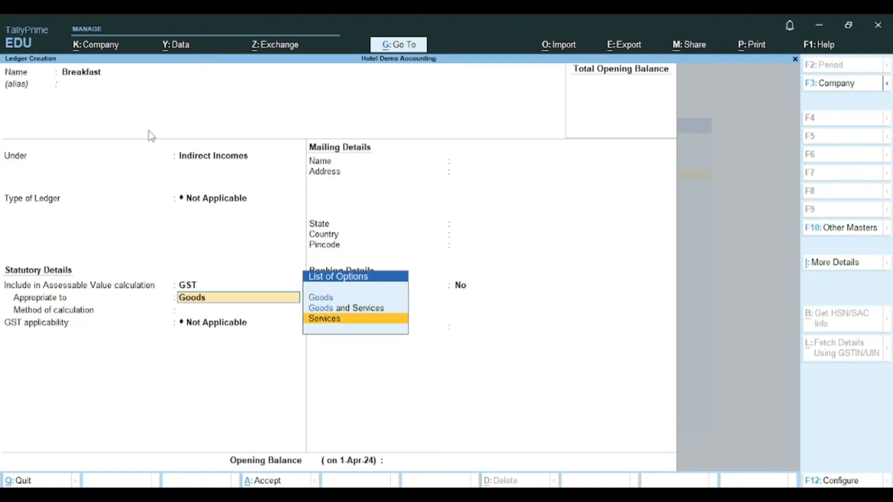
{"action": "key", "text": "Return"}
{"action": "key", "text": "ctrl"}
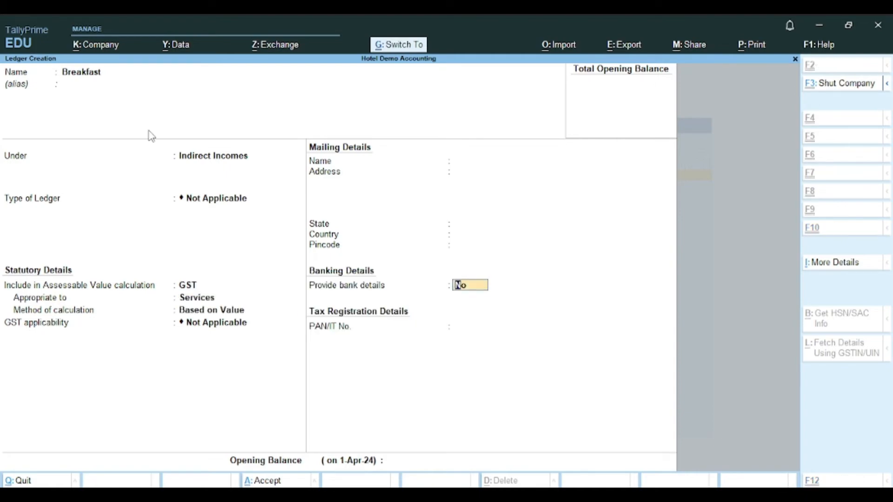
{"action": "key", "text": "ctrl+a"}
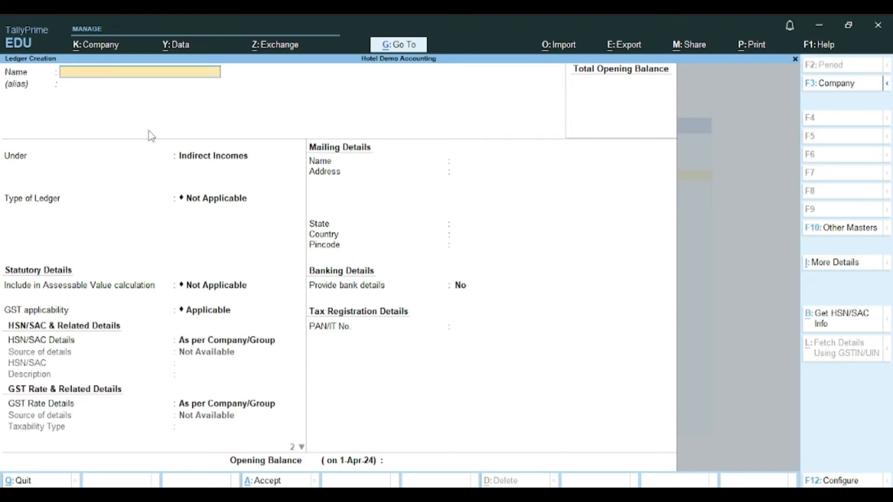
- Start a new ledger named swimming pool under Indirect Incomes with the ledger type Not Applicable
{"action": "type", "text": "swimming pool"}
{"action": "key", "text": "Return"}
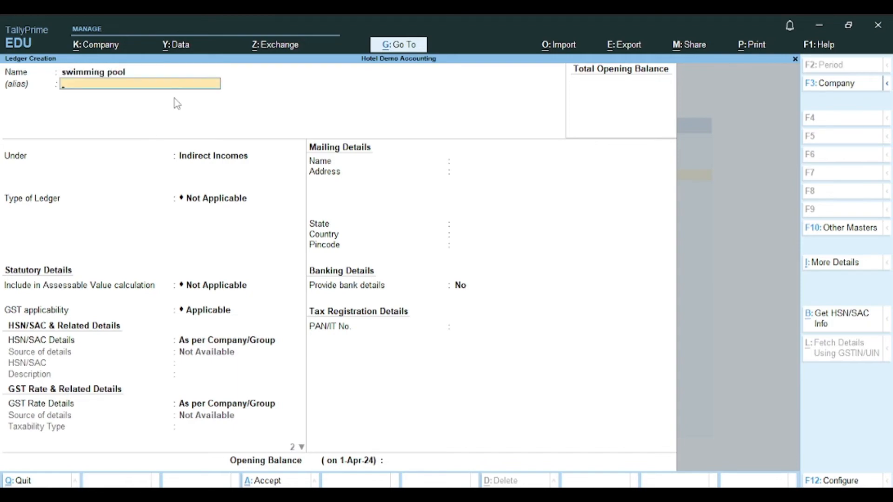
{"action": "key", "text": "Return"}
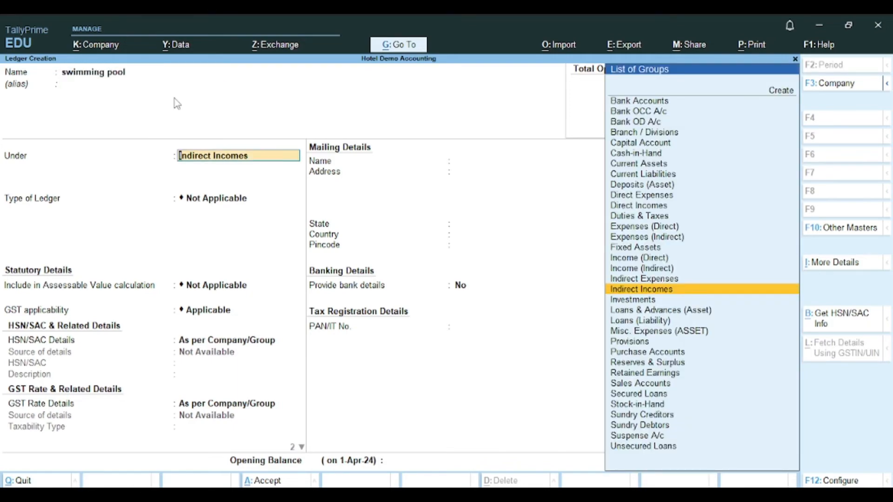
{"action": "key", "text": "Return"}
{"action": "key", "text": "Return"}
- Include the swimming pool ledger in the GST assessable value calculation, appropriated to Services, and save the ledger
{"action": "key", "text": "Down"}
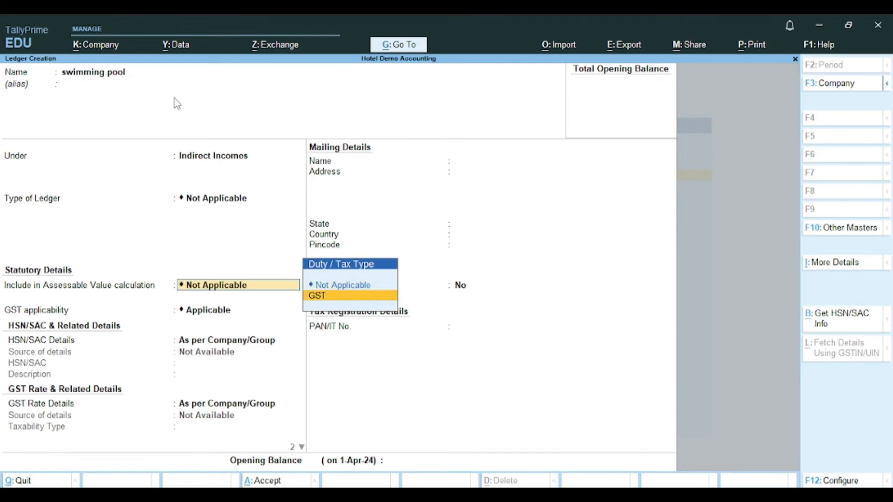
{"action": "key", "text": "Return"}
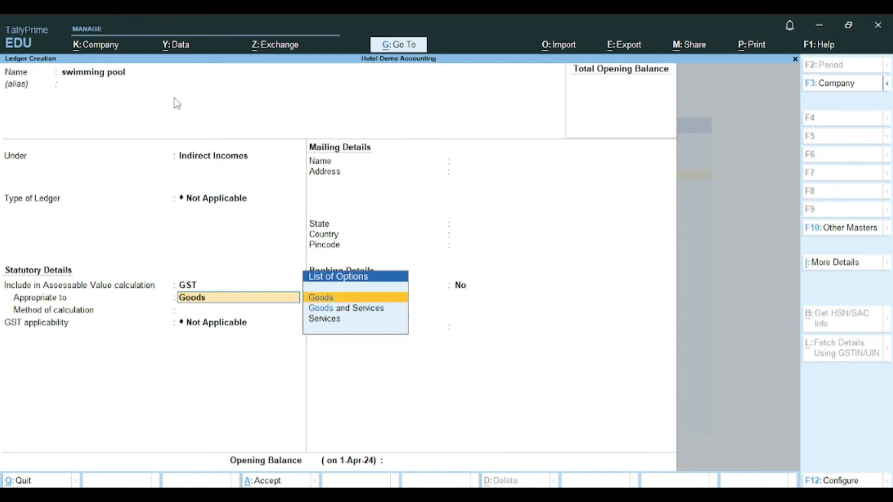
{"action": "key", "text": "Down"}
{"action": "key", "text": "Down"}
{"action": "key", "text": "Return"}
{"action": "key", "text": "ctrl"}
{"action": "key", "text": "ctrl+a"}
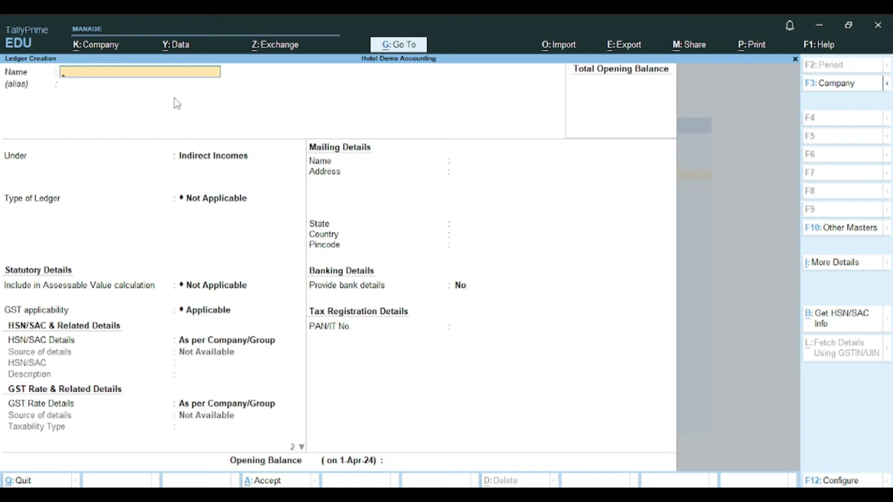
- Start a new ledger named Spa Service under Indirect Incomes with the ledger type Not Applicable
{"action": "type", "text": "Spa Service"}
{"action": "key", "text": "Return"}
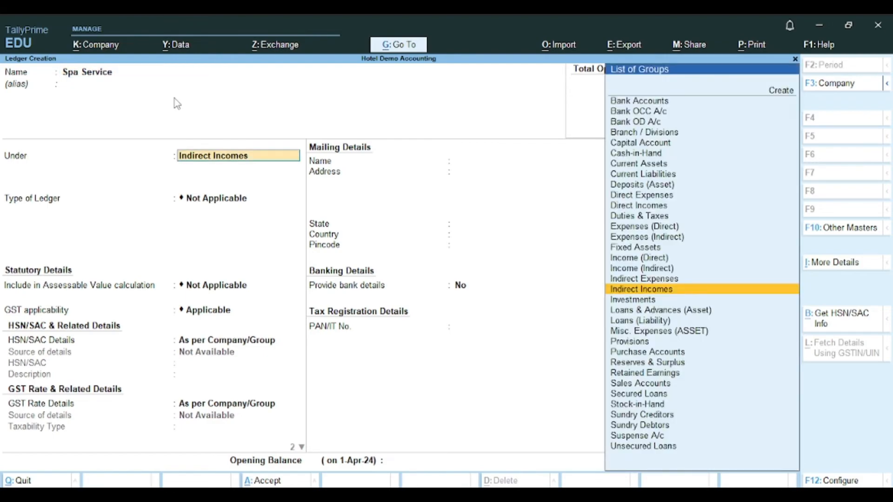
{"action": "key", "text": "Return"}
{"action": "key", "text": "Return"}
{"action": "key", "text": "Return"}
{"action": "key", "text": "BackSpace"}
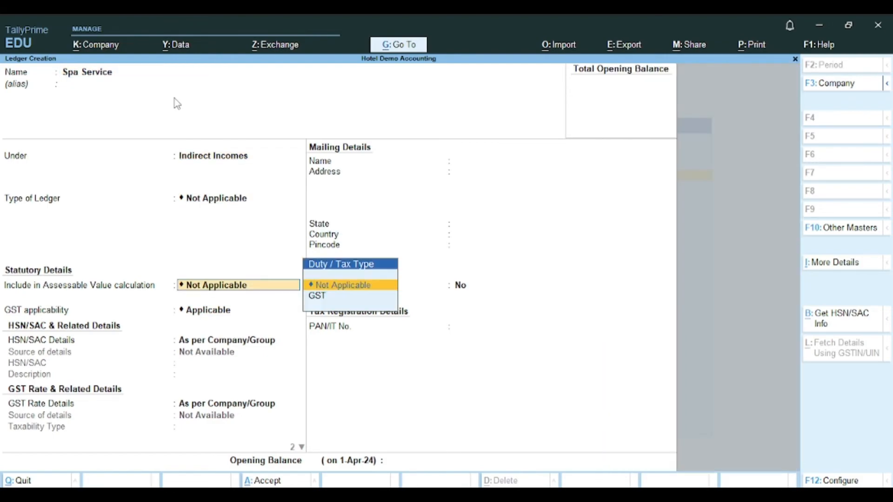
- Include the Spa Service ledger in the GST assessable value calculation, appropriated to Services and based on value, then save it and leave ledger creation
{"action": "key", "text": "Down"}
{"action": "key", "text": "Return"}
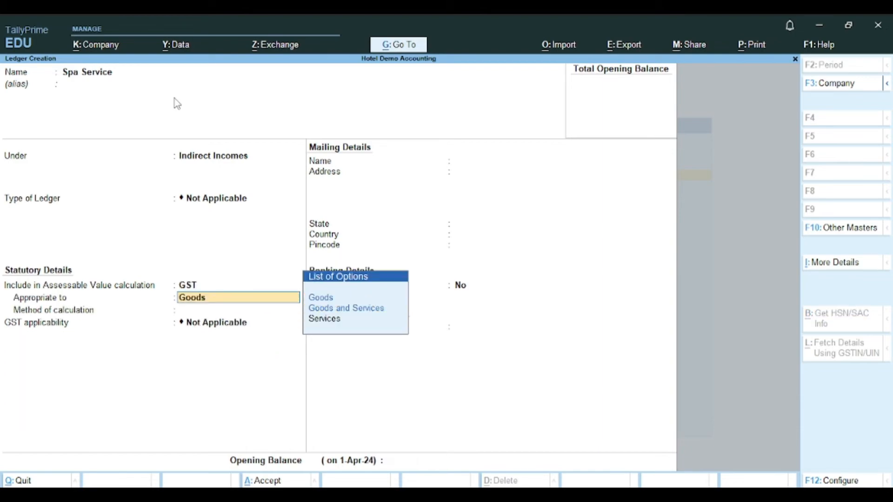
{"action": "key", "text": "Down"}
{"action": "key", "text": "Down"}
{"action": "key", "text": "Return"}
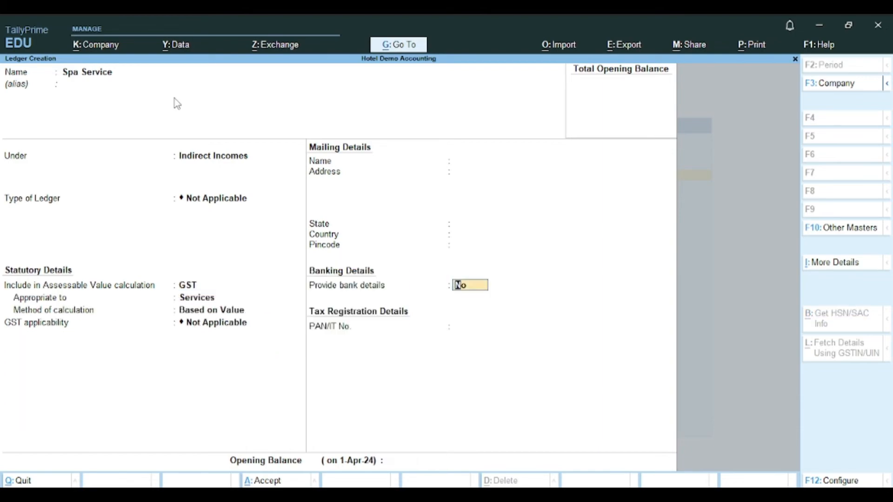
{"action": "key", "text": "ctrl+a"}
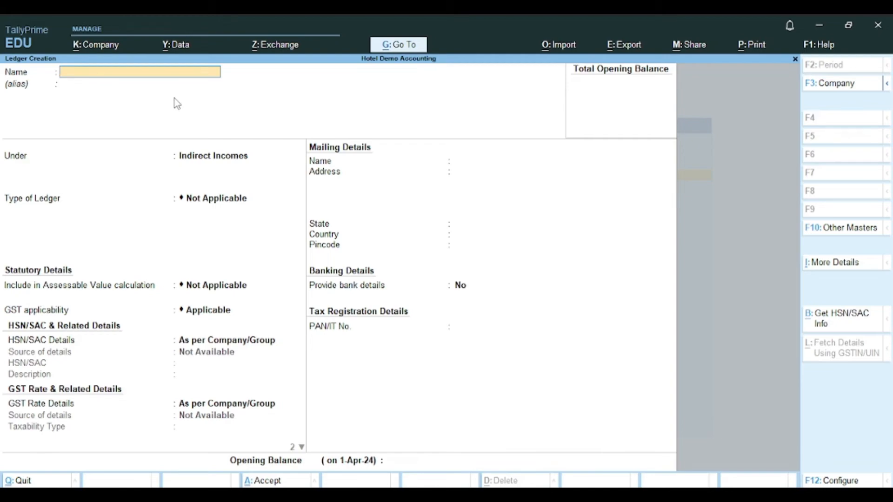
{"action": "key", "text": "Escape"}
{"action": "key", "text": "y"}
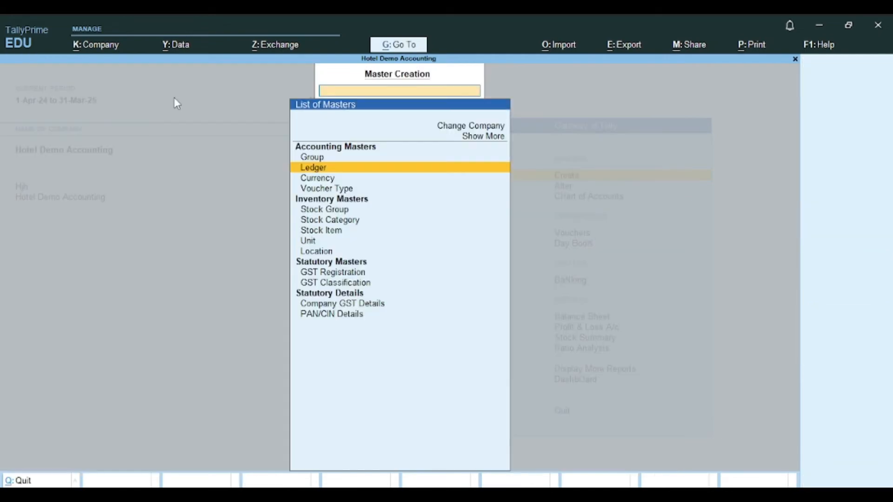
- Start a new stock item named Small A/c Room without an alias
{"action": "key", "text": "Down"}
{"action": "key", "text": "Down"}
{"action": "key", "text": "Down"}
{"action": "key", "text": "Down"}
{"action": "key", "text": "Down"}
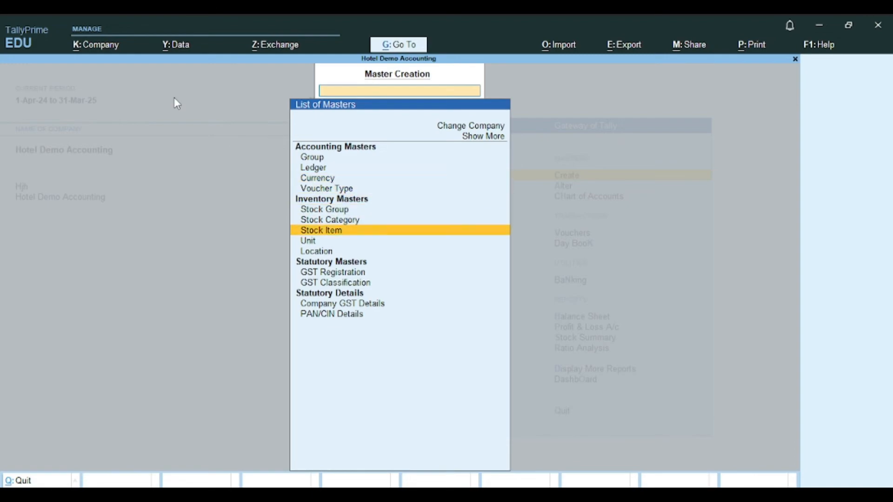
{"action": "key", "text": "Return"}
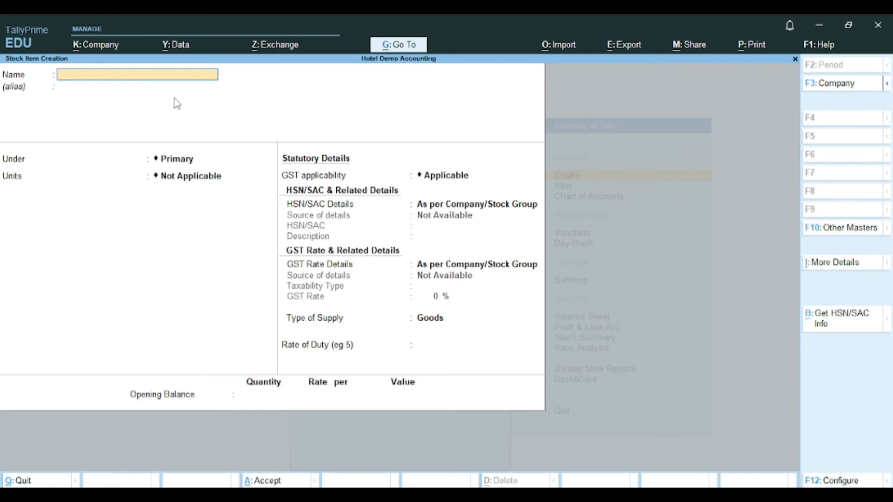
{"action": "type", "text": "Small A/c Room"}
{"action": "key", "text": "Return"}
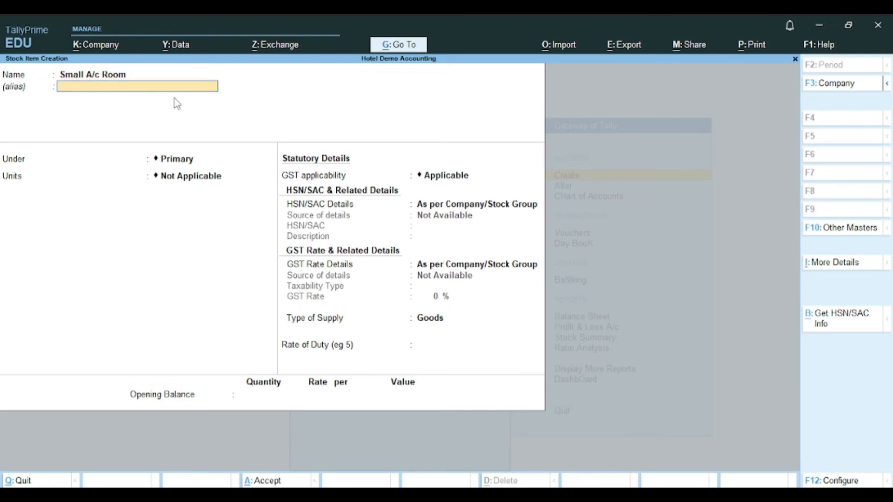
{"action": "key", "text": "Return"}
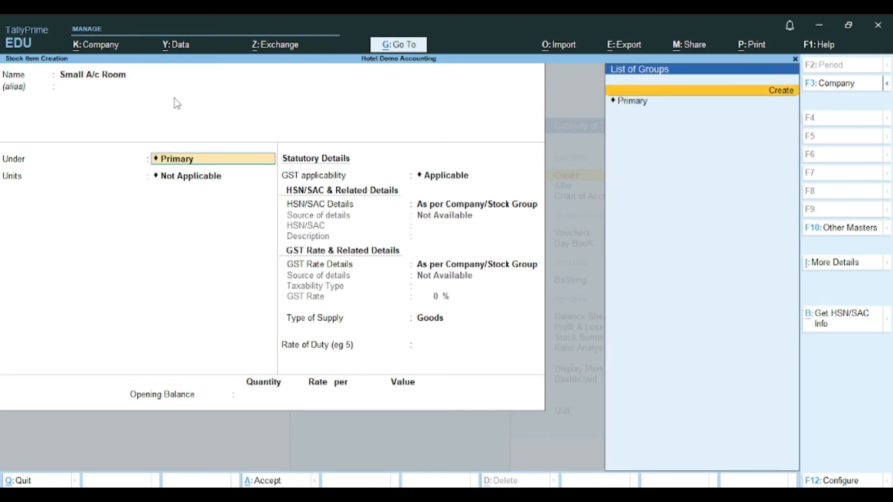
- Create a stock group named A/c Room under Primary and place the Small A/c Room item in it
{"action": "key", "text": "alt+c"}
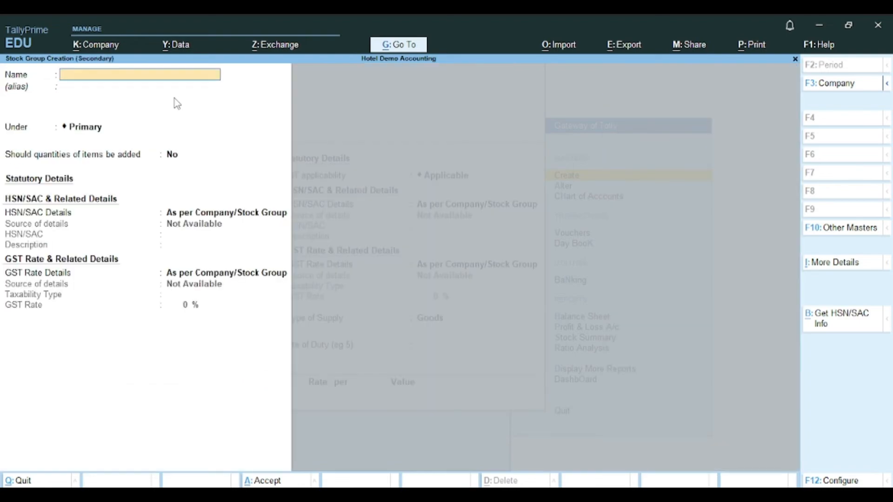
{"action": "type", "text": "A/c Room"}
{"action": "key", "text": "Return"}
{"action": "key", "text": "Return"}
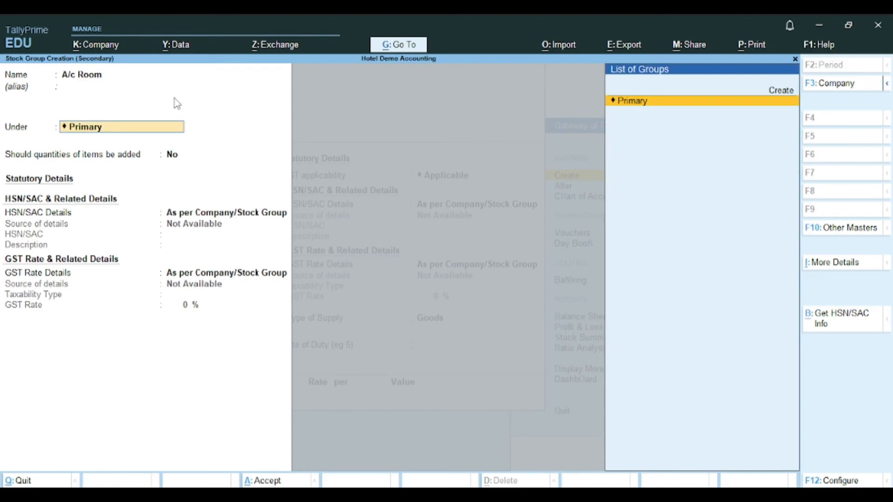
{"action": "key", "text": "Return"}
{"action": "key", "text": "Return"}
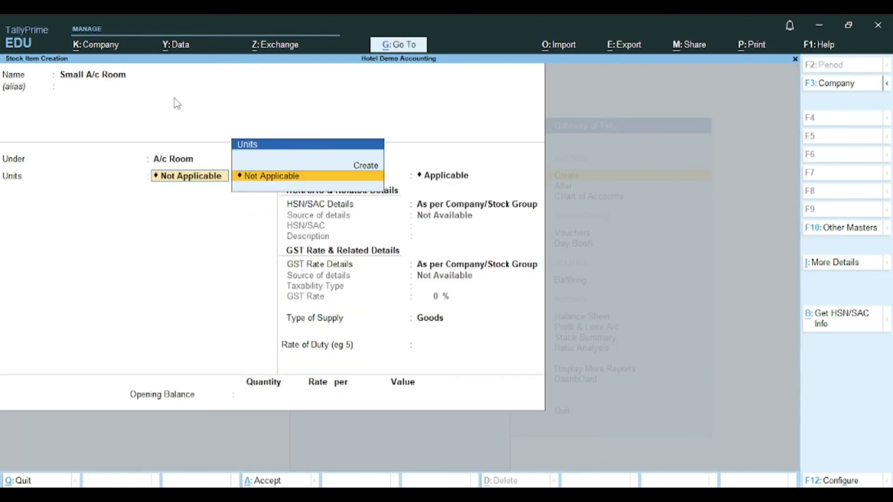
- Create a simple unit with the symbol no and formal name Number, and use it for the Small A/c Room item
{"action": "key", "text": "Up"}
{"action": "key", "text": "Return"}
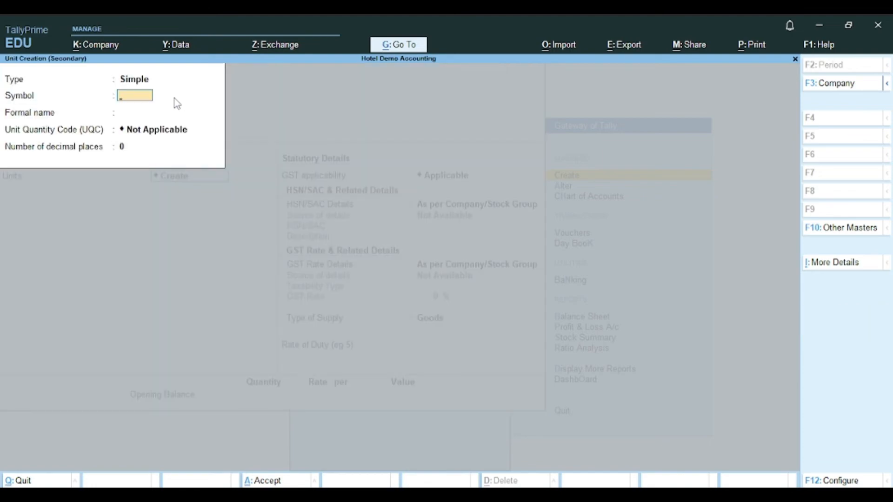
{"action": "type", "text": "no"}
{"action": "key", "text": "Return"}
{"action": "type", "text": "Number"}
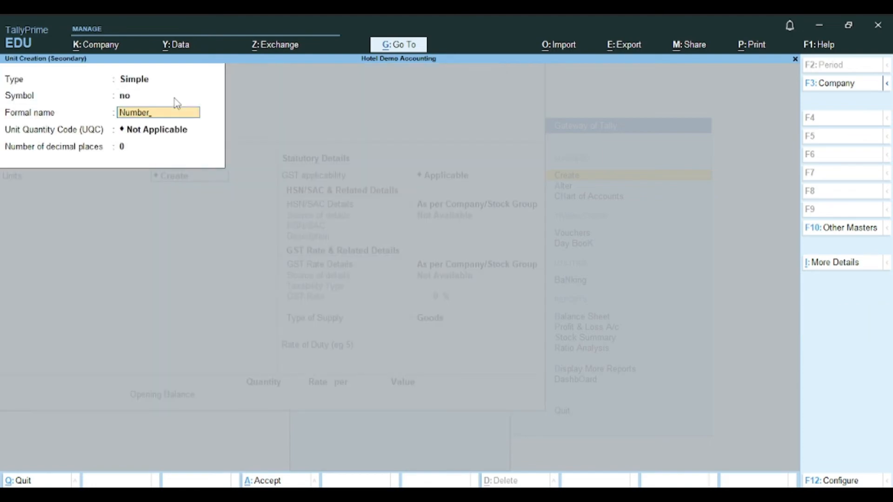
{"action": "key", "text": "Return"}
{"action": "key", "text": "Return"}
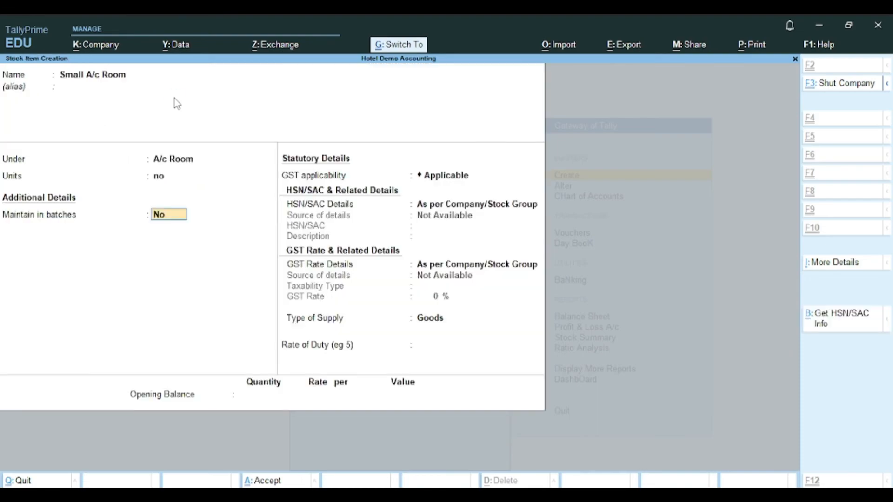
- Leave batches off, GST applicable and HSN/SAC details as per Company/Stock Group, and choose slab-based GST rates for the item
{"action": "key", "text": "Return"}
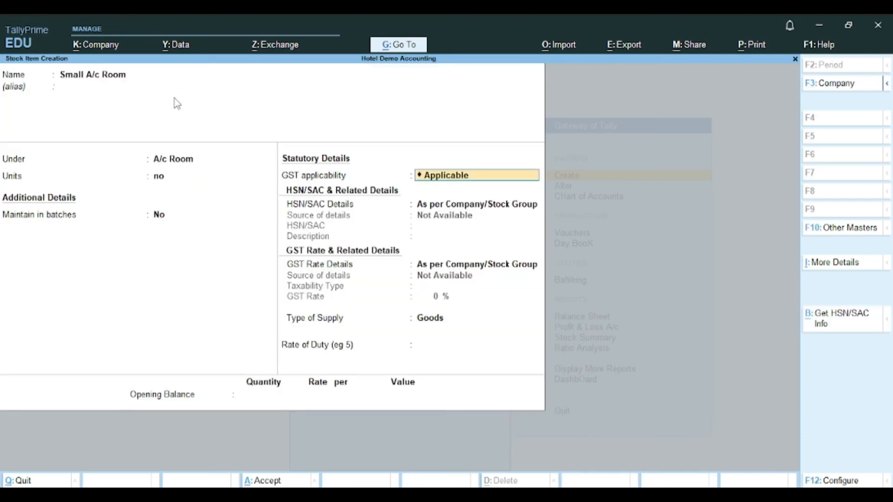
{"action": "key", "text": "Return"}
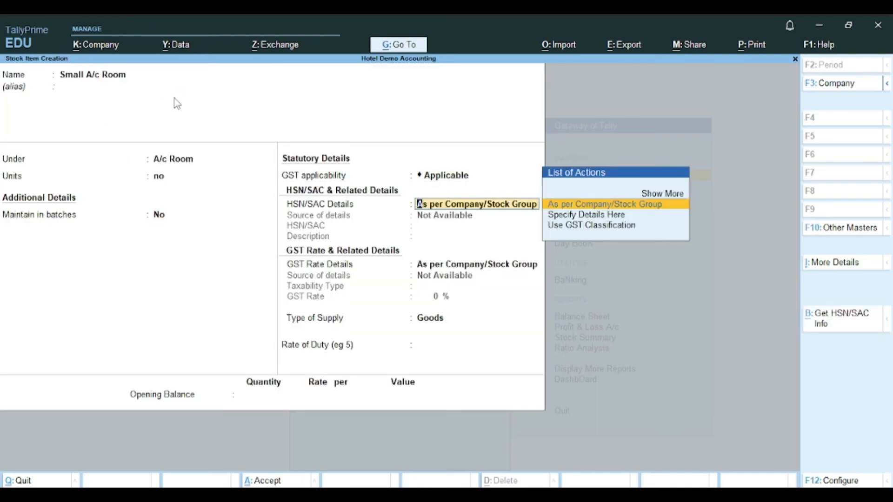
{"action": "key", "text": "Return"}
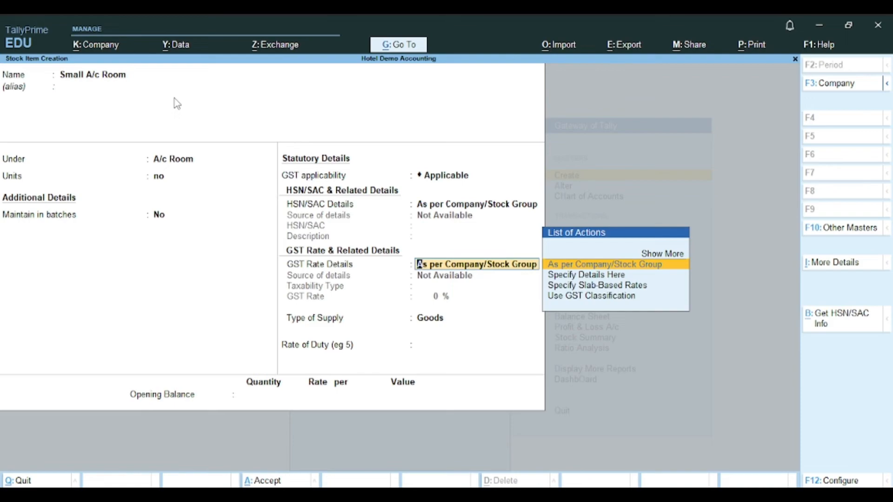
{"action": "key", "text": "Down"}
{"action": "key", "text": "Down"}
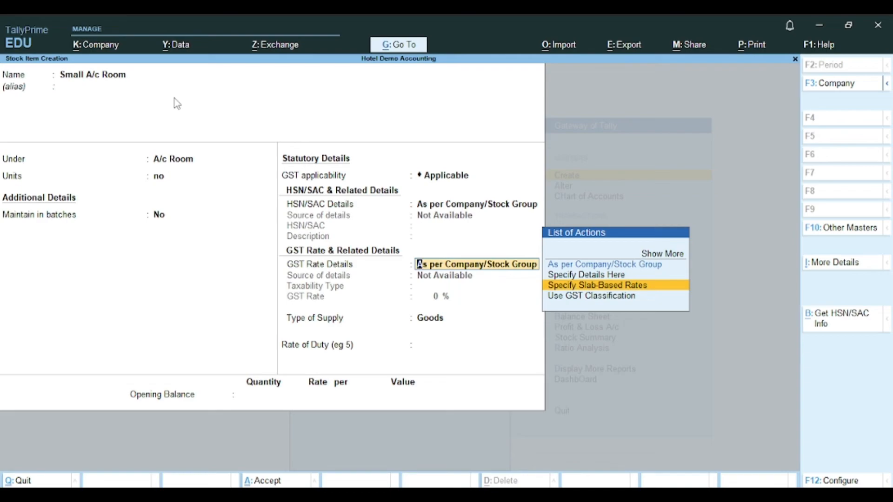
{"action": "key", "text": "Return"}
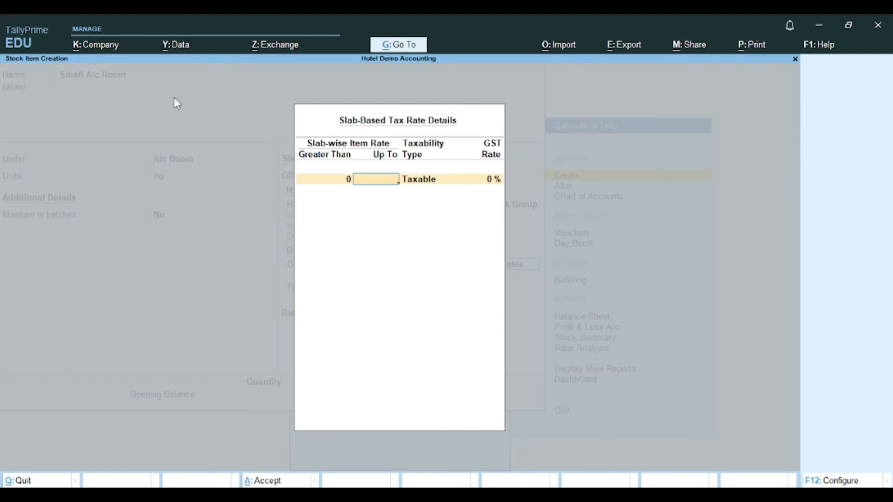
- Define the first two rate slabs: up to 1,000 as Exempt, and 1,000 to 2,500 as Taxable at 12% GST
{"action": "type", "text": "1000"}
{"action": "key", "text": "Return"}
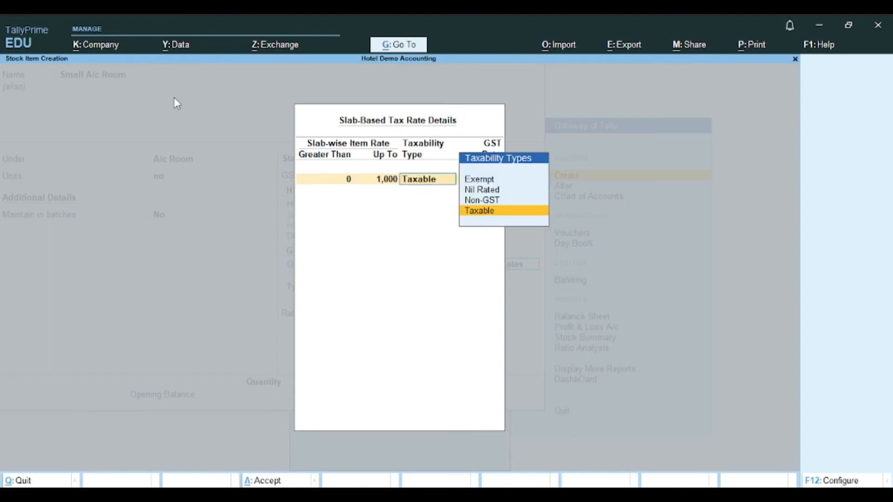
{"action": "type", "text": "e"}
{"action": "key", "text": "Return"}
{"action": "type", "text": "2500"}
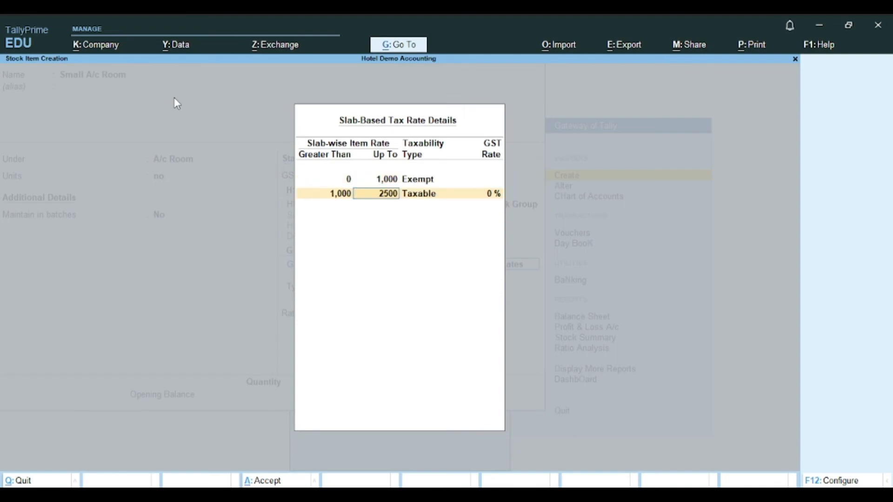
{"action": "key", "text": "Return"}
{"action": "key", "text": "Return"}
{"action": "type", "text": "12"}
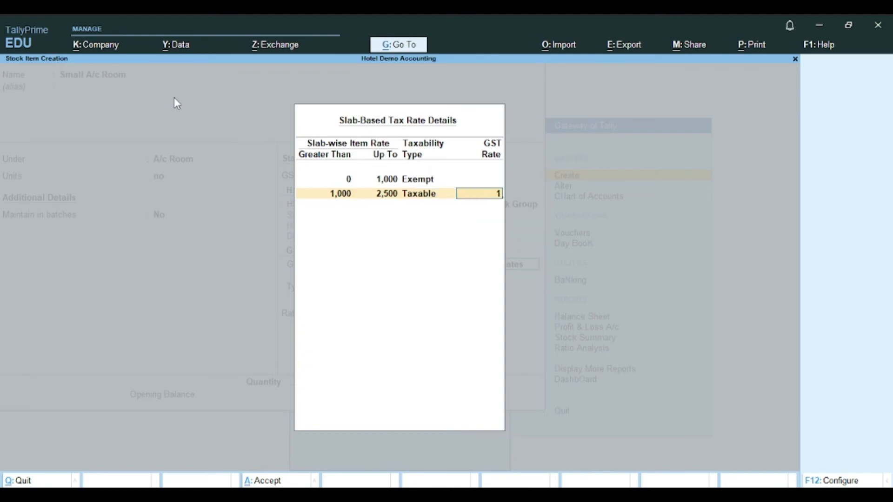
{"action": "key", "text": "Return"}
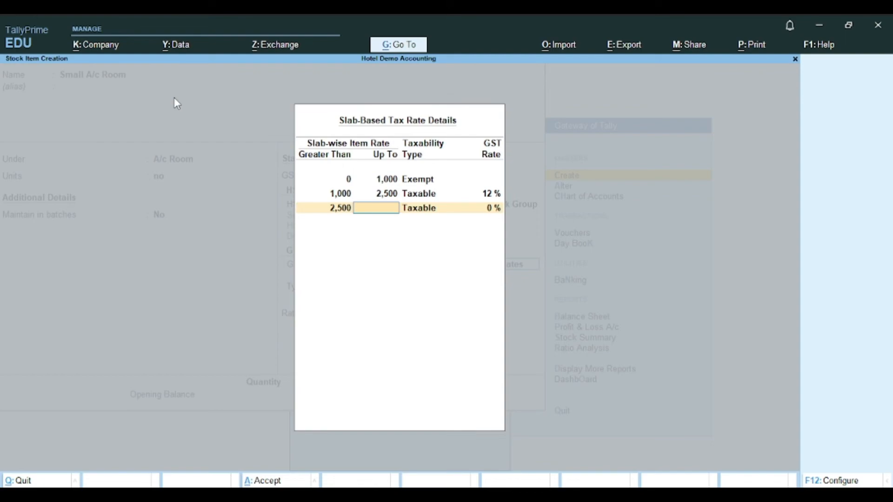
- Add slabs for 2,500 to 7,500 as Taxable at 18% and above 7,500 as Taxable at 28%, completing the slab rates
{"action": "type", "text": "7,"}
{"action": "type", "text": "500"}
{"action": "key", "text": "Return"}
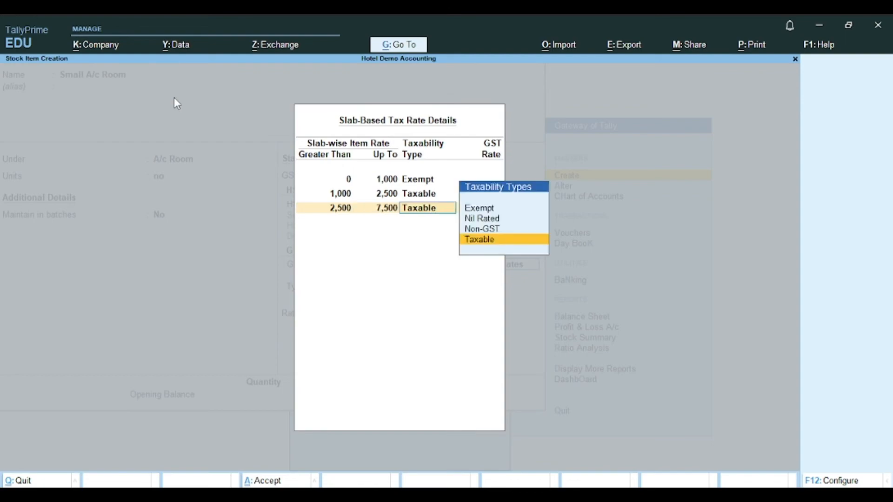
{"action": "key", "text": "Return"}
{"action": "type", "text": "18"}
{"action": "key", "text": "Return"}
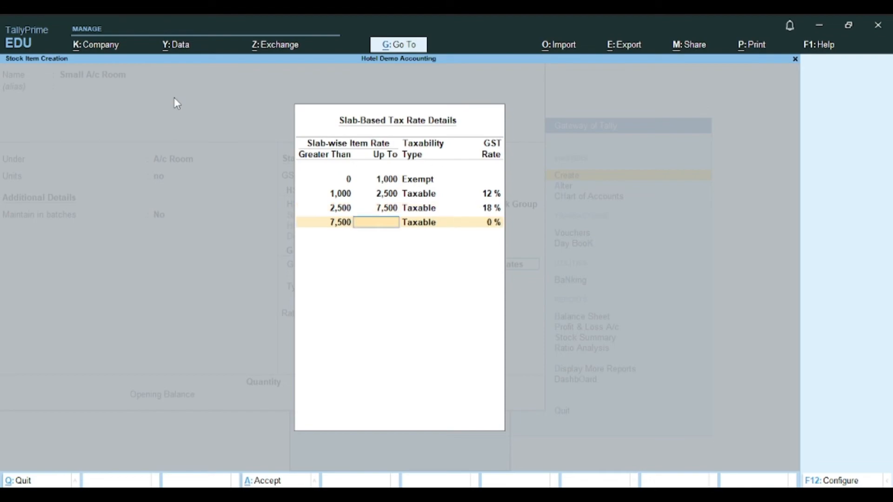
{"action": "key", "text": "Return"}
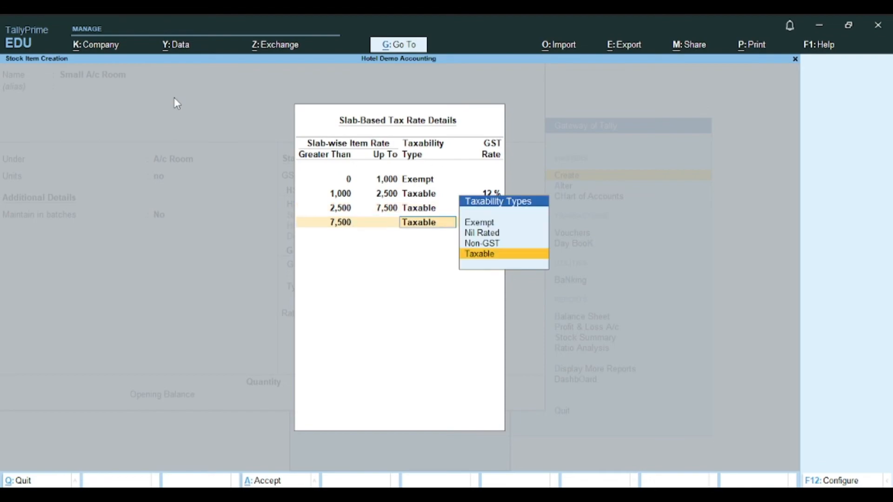
{"action": "key", "text": "Return"}
{"action": "type", "text": "20"}
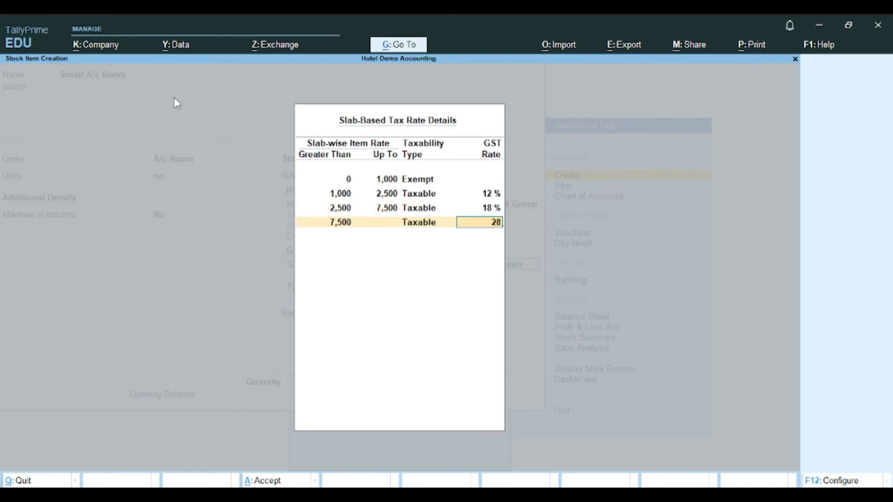
{"action": "key", "text": "Return"}
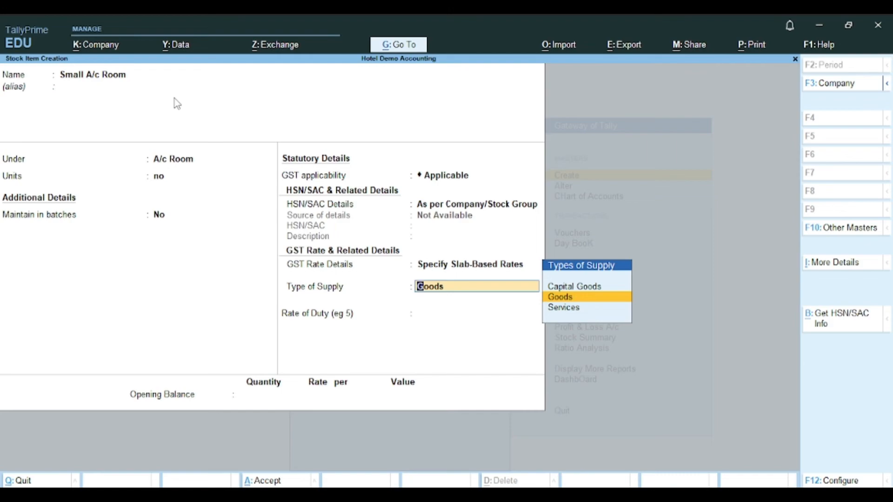
- Keep Goods as the type of supply, save the Small A/c Room stock item and return to the Gateway of Tally
{"action": "key", "text": "Return"}
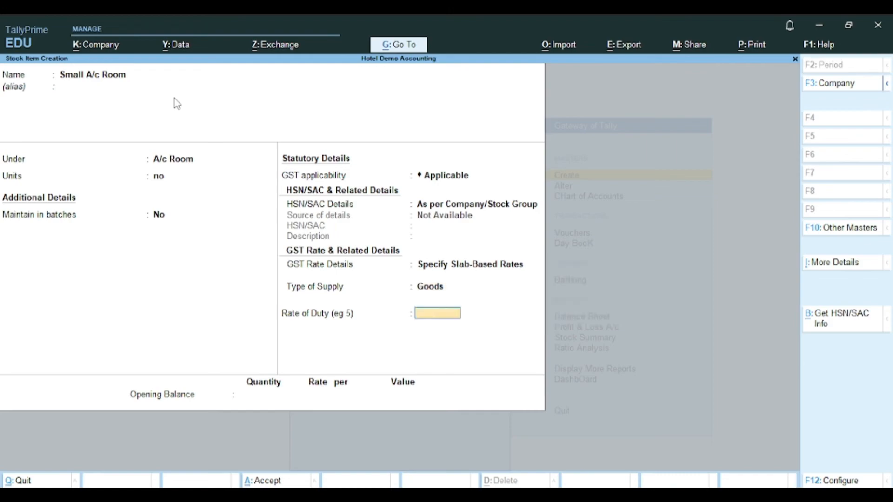
{"action": "key", "text": "ctrl"}
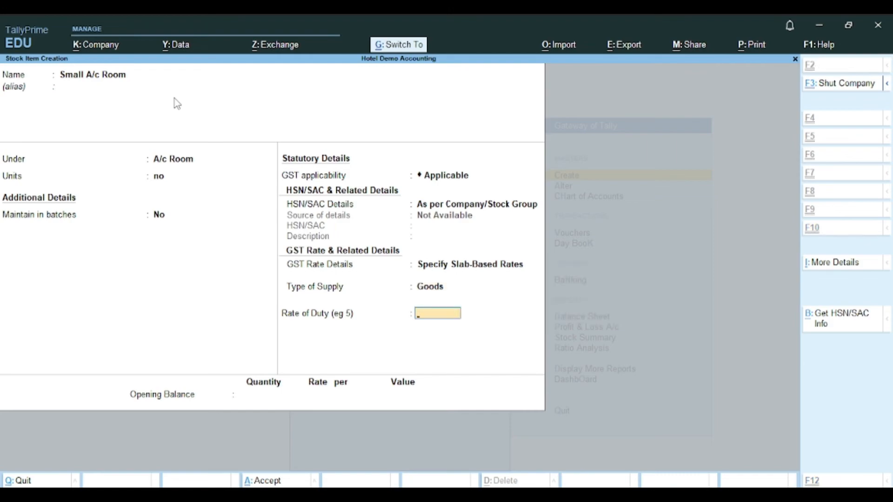
{"action": "key", "text": "ctrl+a"}
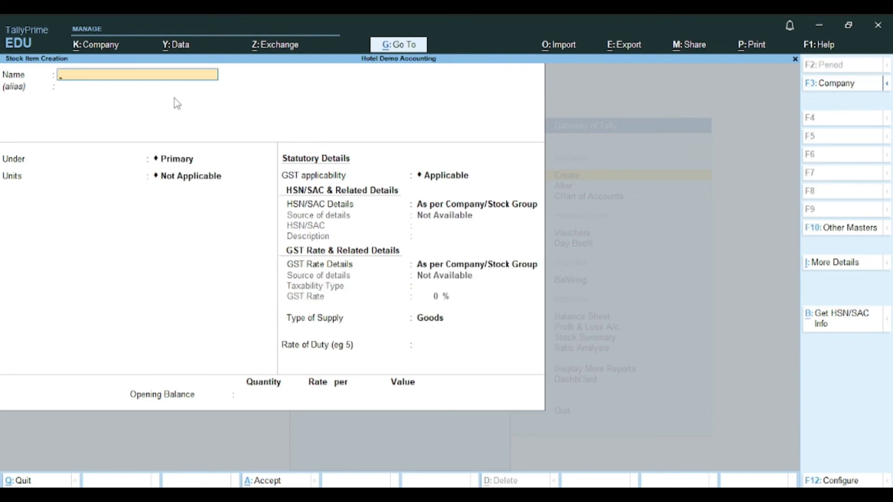
{"action": "key", "text": "Escape"}
{"action": "key", "text": "Return"}
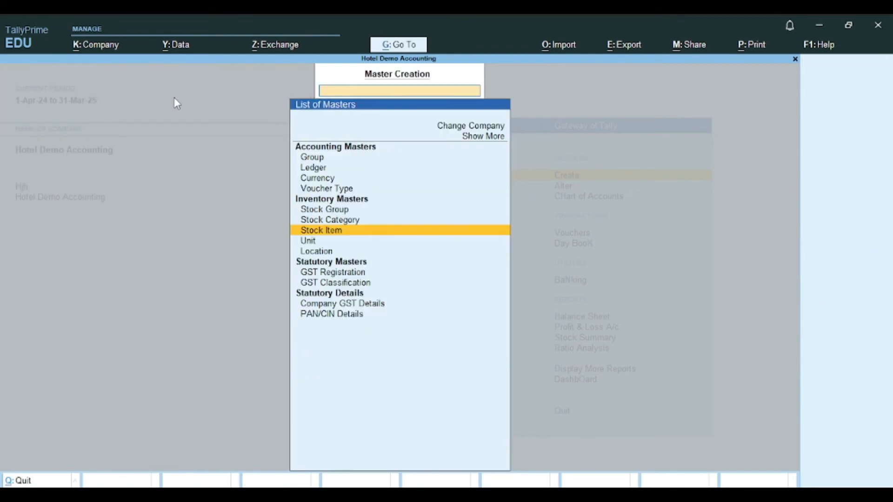
{"action": "key", "text": "Escape"}
{"action": "key", "text": "Down"}
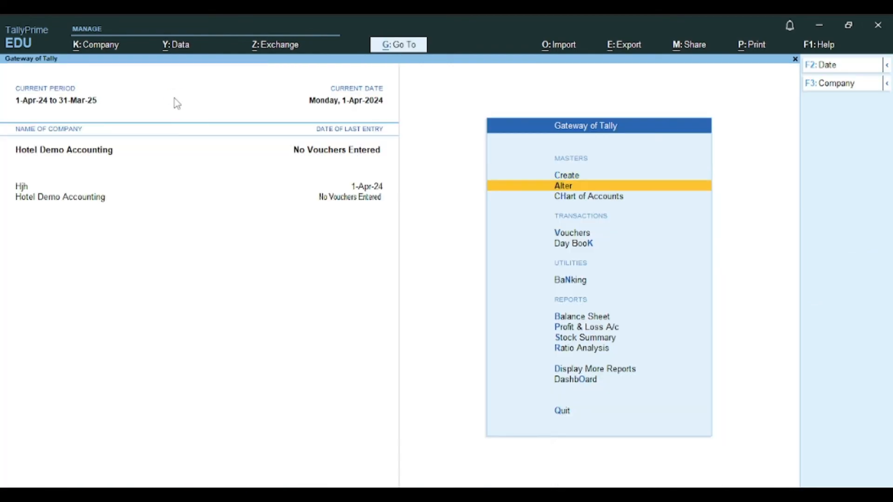
- Open the Small A/c Room stock item for alteration
{"action": "key", "text": "Return"}
{"action": "key", "text": "Down"}
{"action": "key", "text": "Down"}
{"action": "key", "text": "Down"}
{"action": "key", "text": "Down"}
{"action": "key", "text": "Down"}
{"action": "key", "text": "Down"}
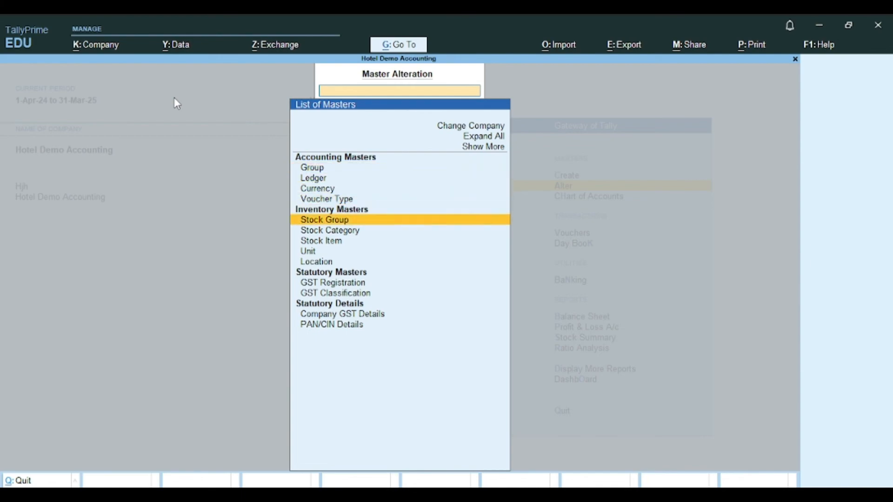
{"action": "key", "text": "Return"}
{"action": "key", "text": "Return"}
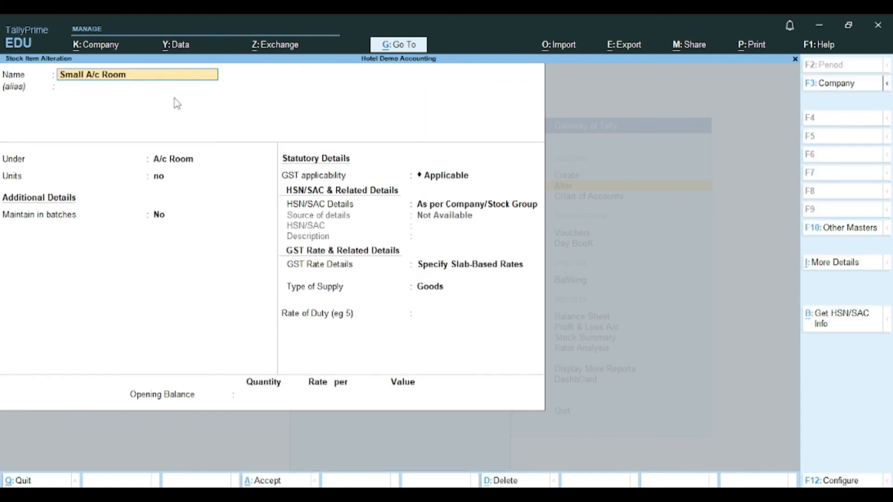
- Keep the item's existing name, group, unit and HSN/SAC details, and accept its slab-based GST rates as they are
{"action": "key", "text": "Return"}
{"action": "key", "text": "Return"}
{"action": "key", "text": "Return"}
{"action": "key", "text": "Return"}
{"action": "key", "text": "Return"}
{"action": "key", "text": "Return"}
{"action": "key", "text": "Return"}
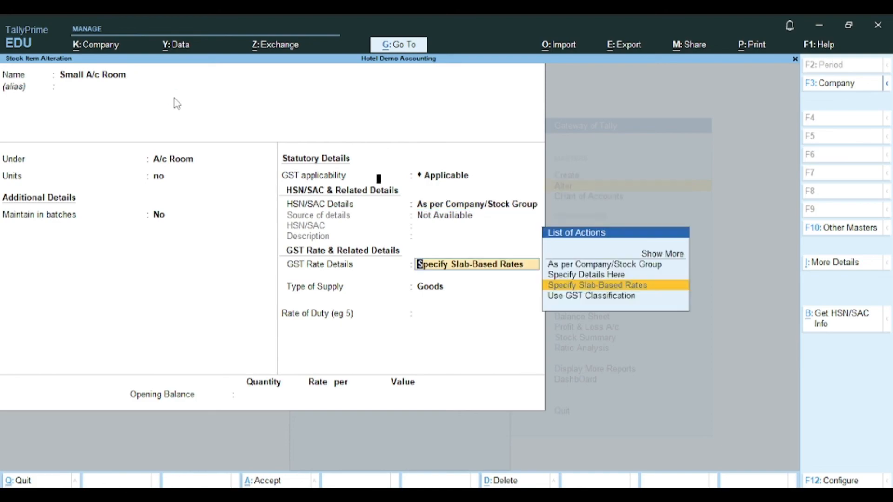
{"action": "key", "text": "Return"}
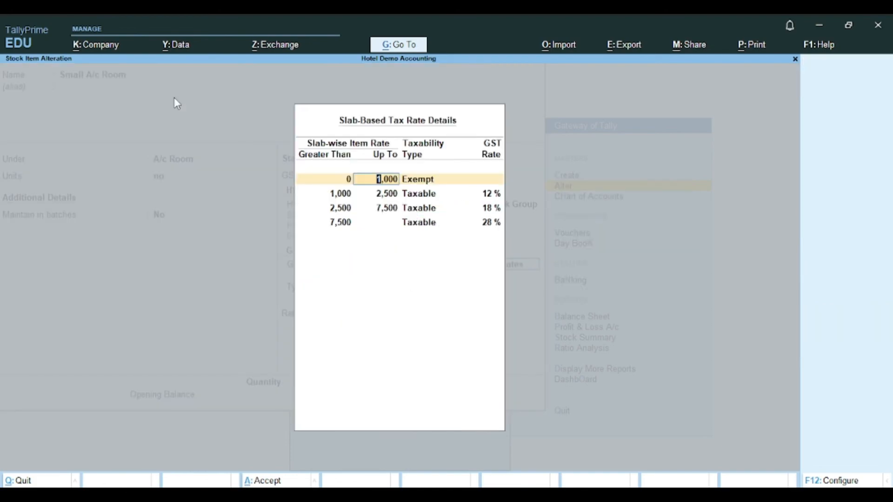
{"action": "key", "text": "ctrl+a"}
- Set the item's type of supply to Services, save it and return to the Gateway of Tally
{"action": "key", "text": "Down"}
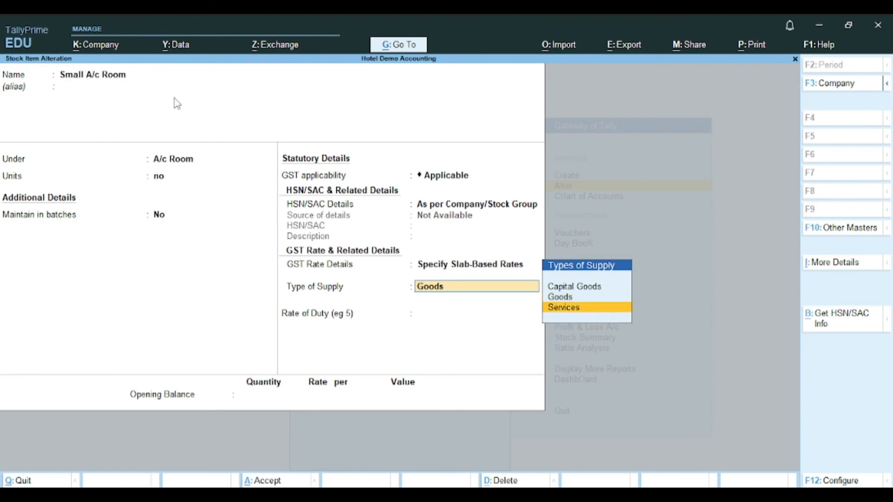
{"action": "key", "text": "Return"}
{"action": "key", "text": "ctrl"}
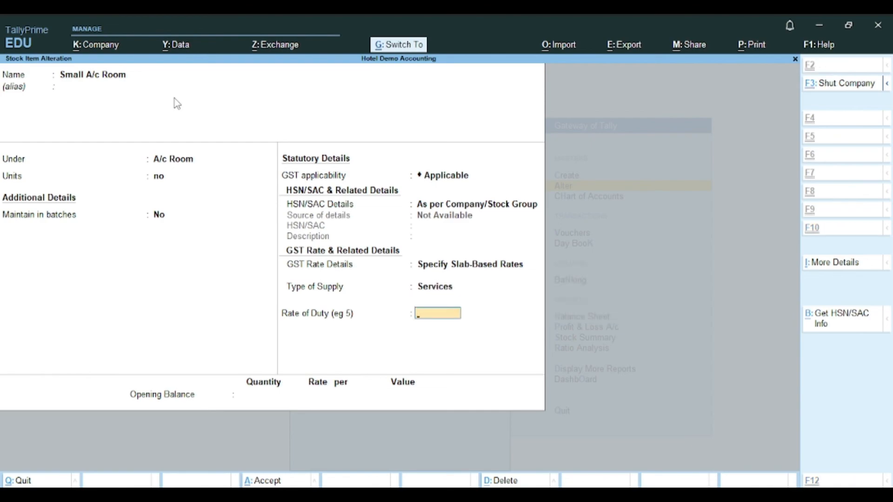
{"action": "key", "text": "ctrl+a"}
{"action": "key", "text": "Return"}
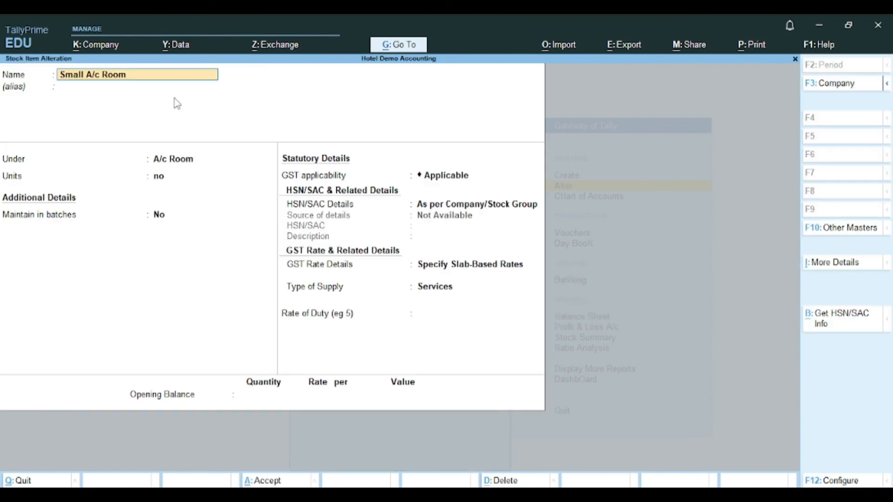
{"action": "key", "text": "Escape"}
{"action": "key", "text": "Escape"}
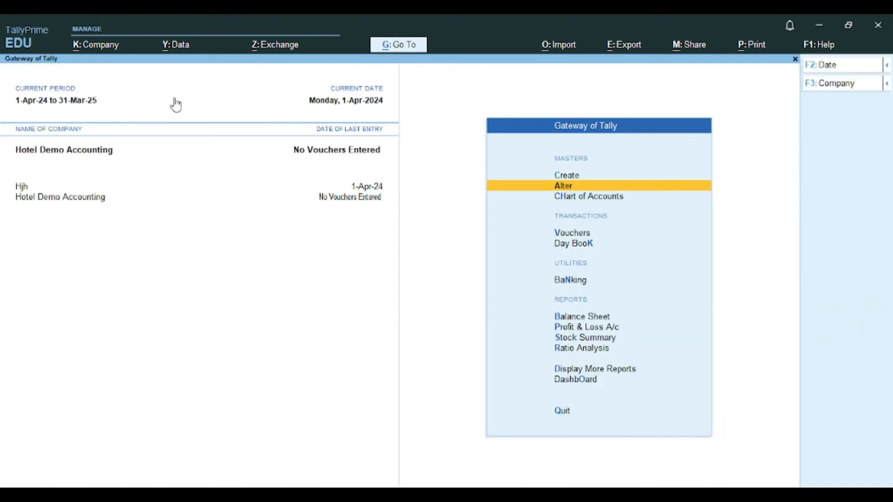
- Start a new stock item named Small Non A/c Room, without an alias
{"action": "key", "text": "Up"}
{"action": "key", "text": "Return"}
{"action": "key", "text": "Down"}
{"action": "key", "text": "Down"}
{"action": "key", "text": "Down"}
{"action": "key", "text": "Down"}
{"action": "key", "text": "Down"}
{"action": "key", "text": "Down"}
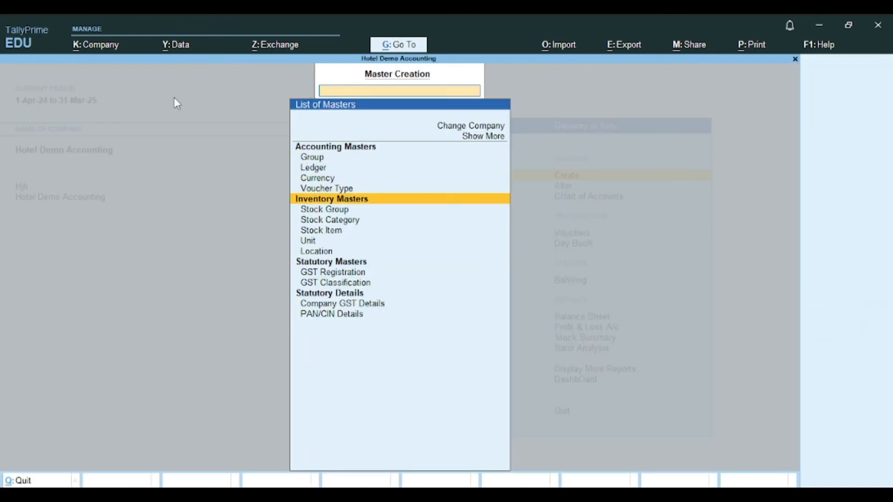
{"action": "key", "text": "Return"}
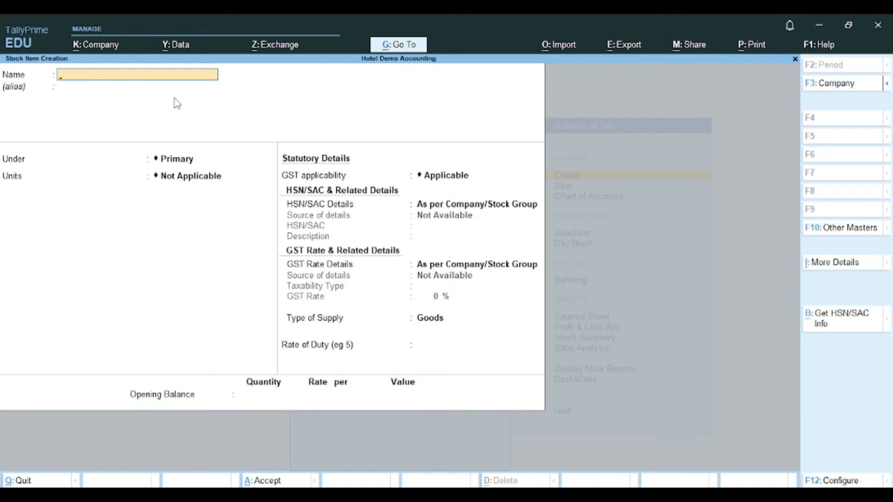
{"action": "type", "text": "Small Non A/c Room"}
{"action": "key", "text": "Return"}
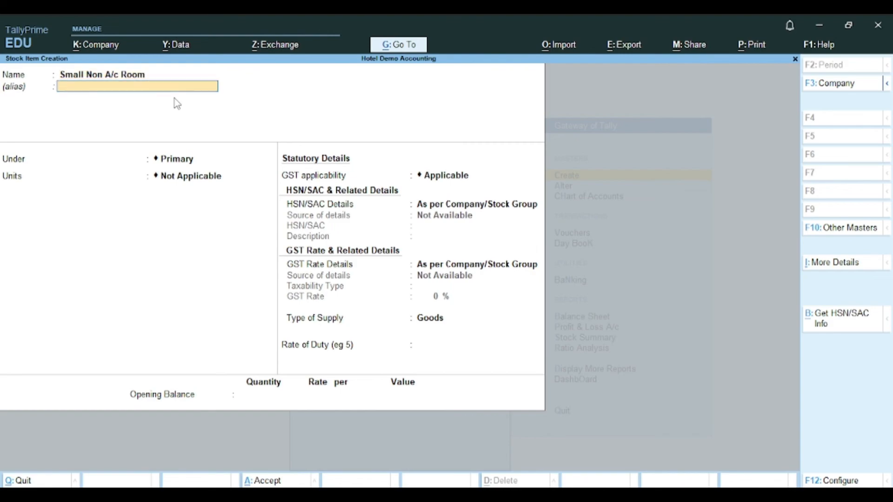
{"action": "key", "text": "Return"}
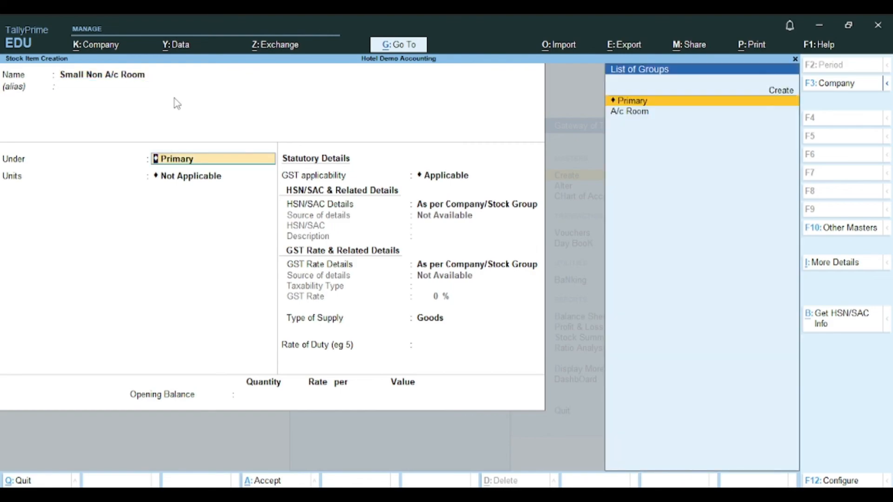
- Create the stock group Non A/c Room for the item and choose no as its unit
{"action": "key", "text": "Up"}
{"action": "key", "text": "Return"}
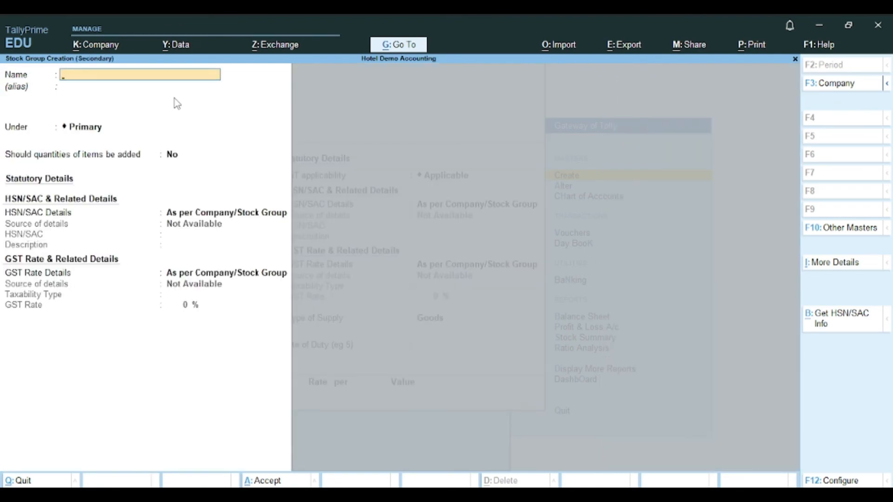
{"action": "type", "text": "Non A/c Room"}
{"action": "key", "text": "ctrl+a"}
{"action": "key", "text": "Down"}
{"action": "key", "text": "Return"}
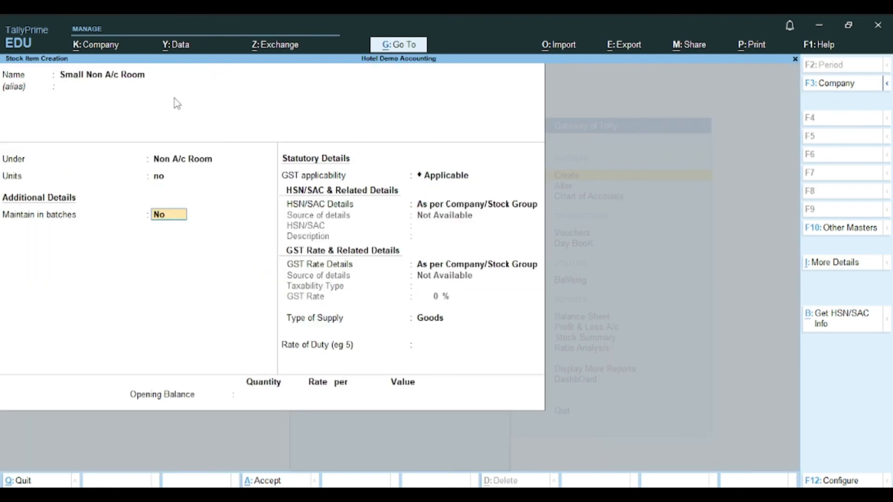
- Specify slab-based GST rates, all Taxable: 0% up to 1,000, 12% up to 2,500, 18% up to 7,500 and 28% above
{"action": "key", "text": "Return"}
{"action": "key", "text": "Return"}
{"action": "key", "text": "Return"}
{"action": "key", "text": "Return"}
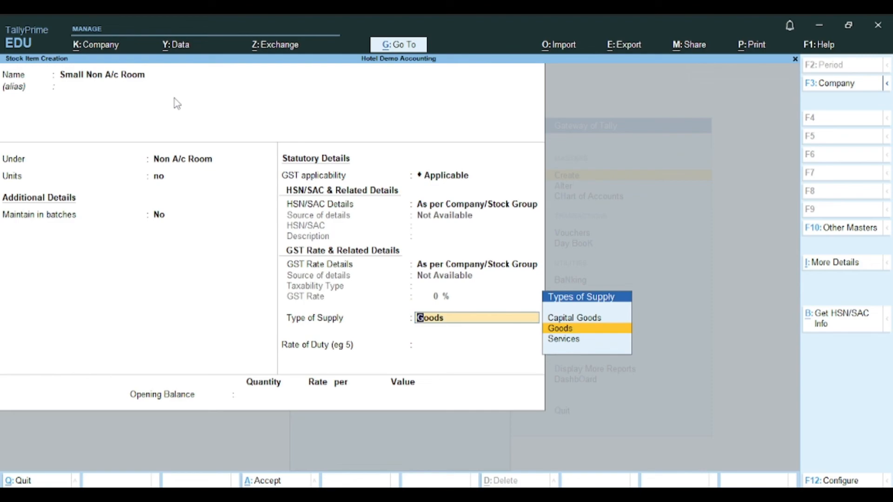
{"action": "key", "text": "BackSpace"}
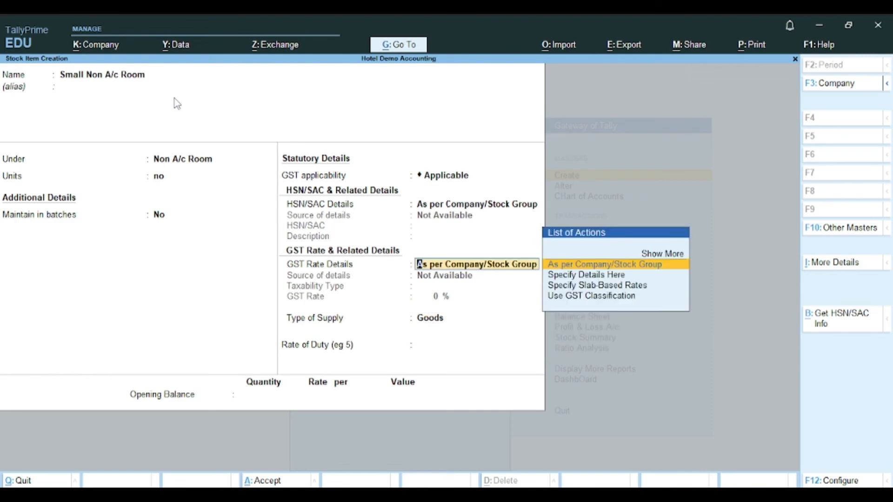
{"action": "key", "text": "Down"}
{"action": "key", "text": "Down"}
{"action": "key", "text": "Return"}
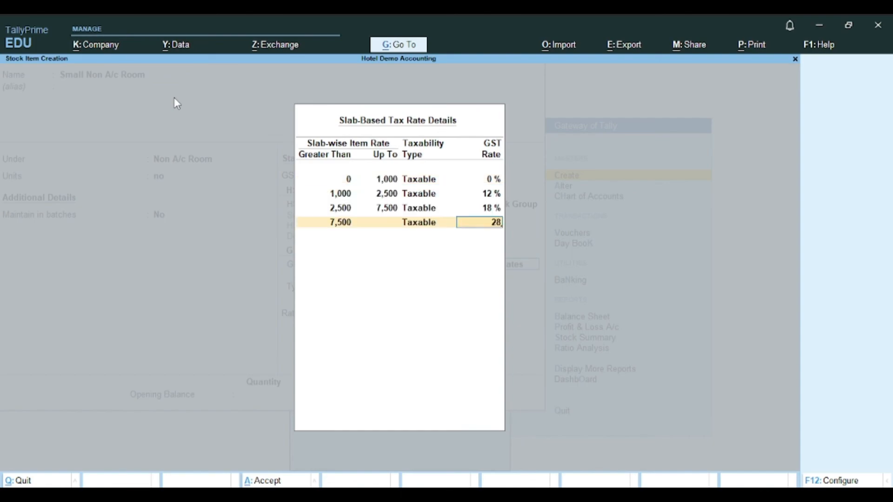
{"action": "key", "text": "Return"}
{"action": "key", "text": "Return"}
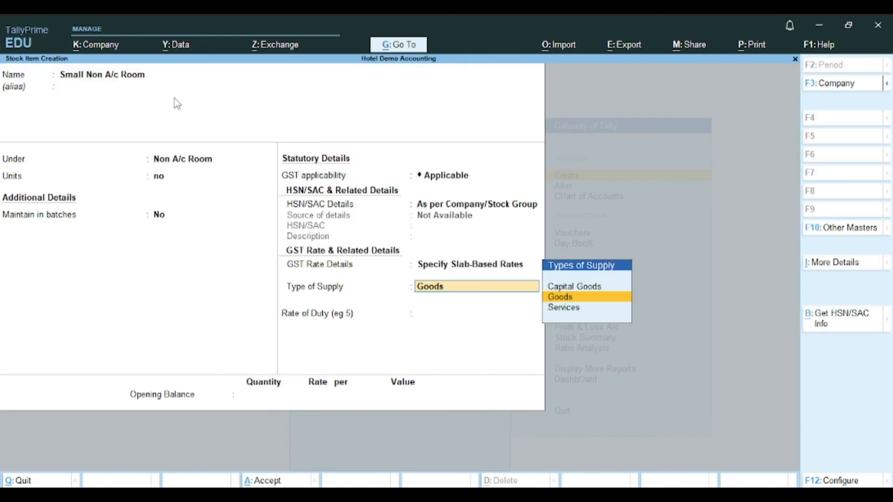
- Set the type of supply to Services and save the Small Non A/c Room item
{"action": "key", "text": "Down"}
{"action": "key", "text": "Return"}
{"action": "key", "text": "ctrl"}
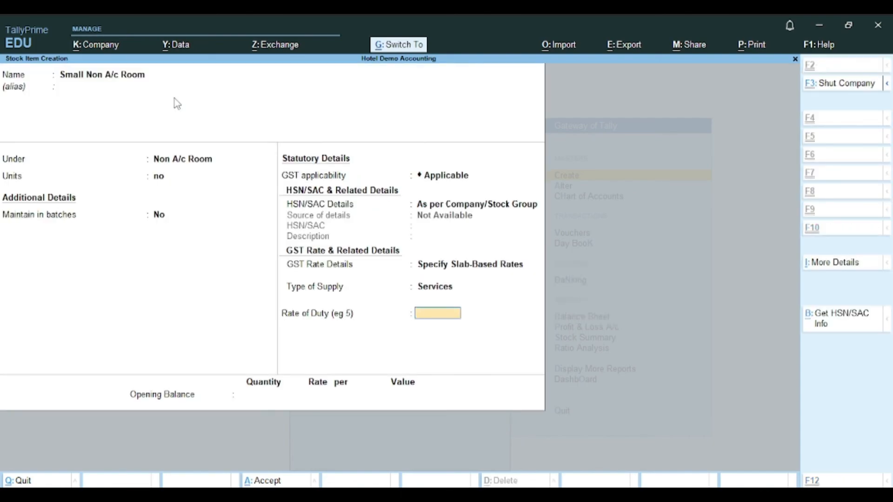
{"action": "key", "text": "ctrl+a"}
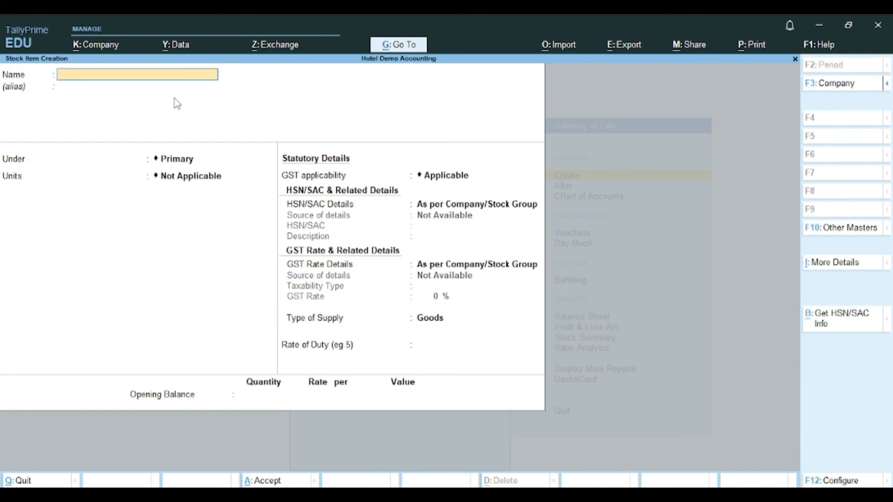
- Define the stock item Large A/c Room under A/c Room with unit no, and choose slab-based GST rates
{"action": "type", "text": "Large a"}
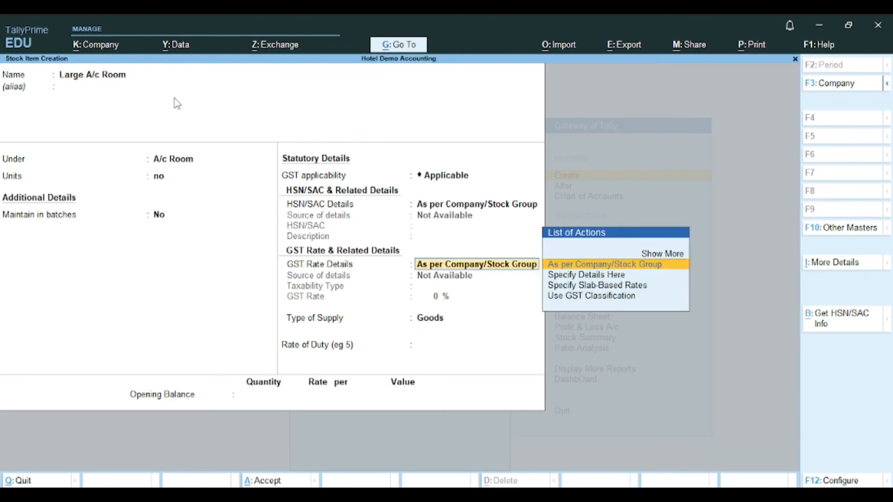
{"action": "key", "text": "Down"}
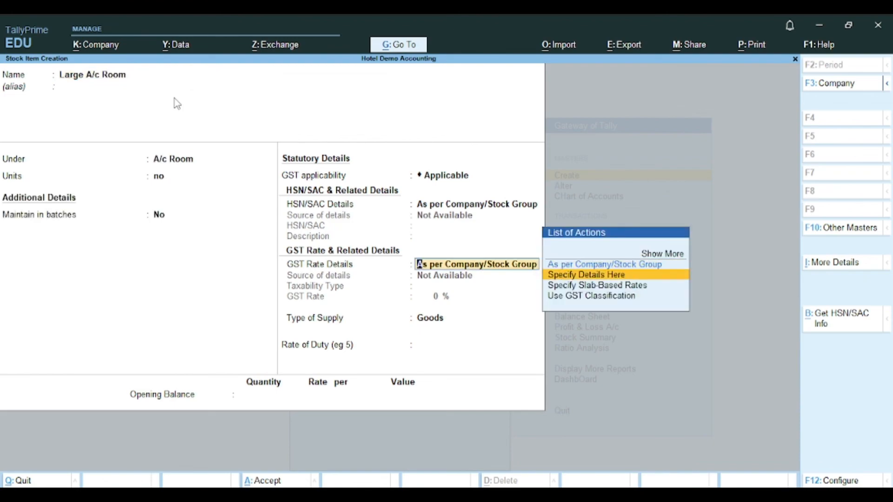
{"action": "key", "text": "Down"}
{"action": "key", "text": "Return"}
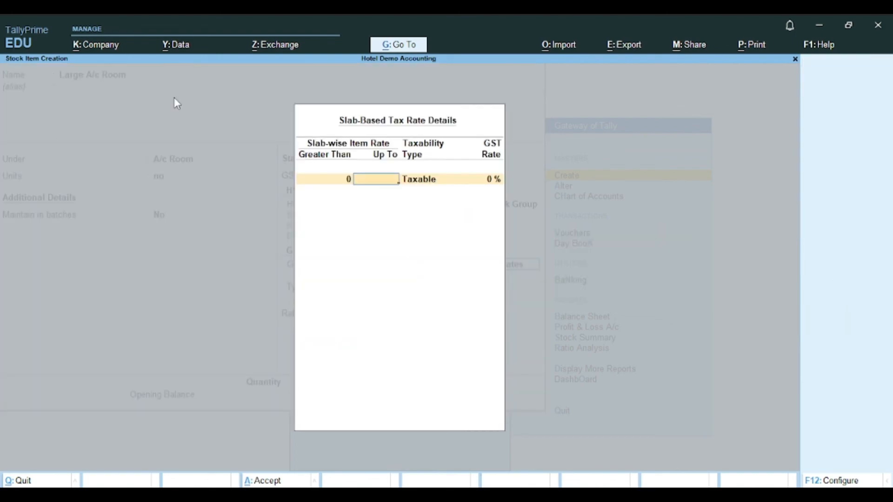
- Enter the Large A/c Room slabs as Taxable: 0% up to 1,000, 12% to 2,500, 18% to 7,500 and 28% above 7,500
{"action": "type", "text": "1000"}
{"action": "key", "text": "Return"}
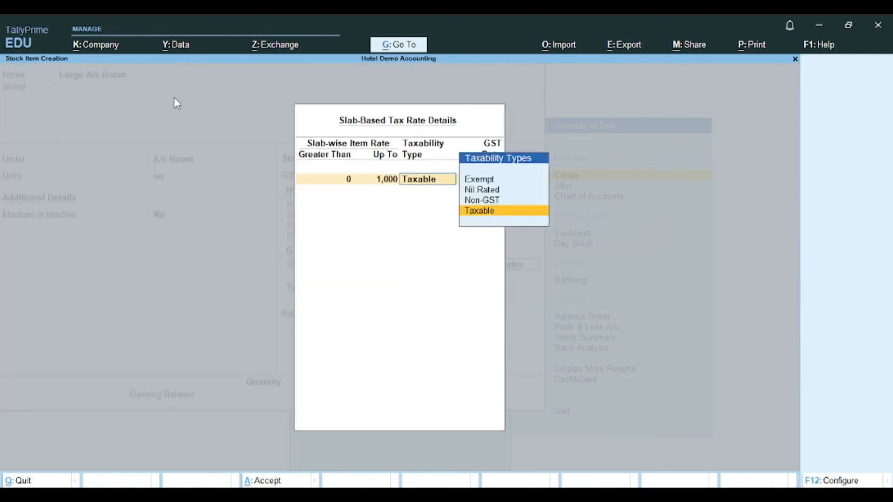
{"action": "key", "text": "Return"}
{"action": "key", "text": "Return"}
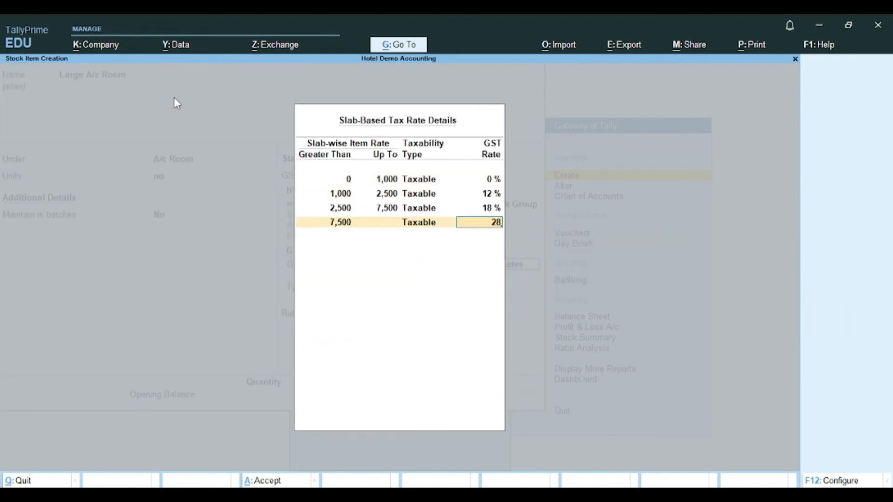
{"action": "key", "text": "Return"}
{"action": "key", "text": "Return"}
{"action": "key", "text": "BackSpace"}
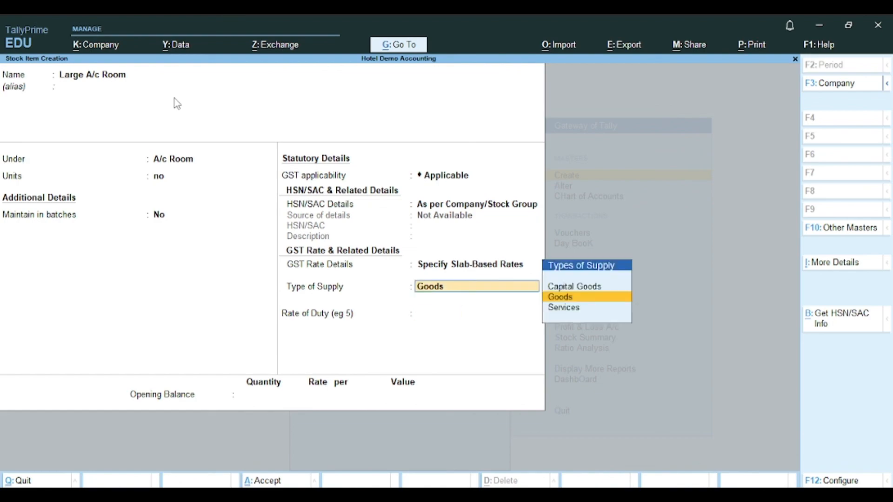
- Set the type of supply to Services and save the Large A/c Room item
{"action": "key", "text": "Down"}
{"action": "key", "text": "Return"}
{"action": "key", "text": "ctrl+a"}
- Define the stock item Large Non A/c under Non A/c Room with unit no and slab-based GST rates
{"action": "type", "text": "Large"}
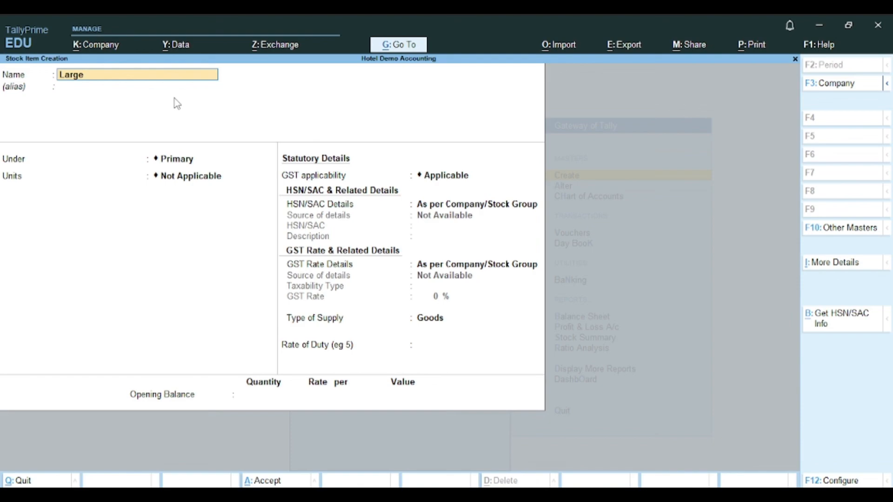
{"action": "type", "text": " Non"}
{"action": "type", "text": " Al"}
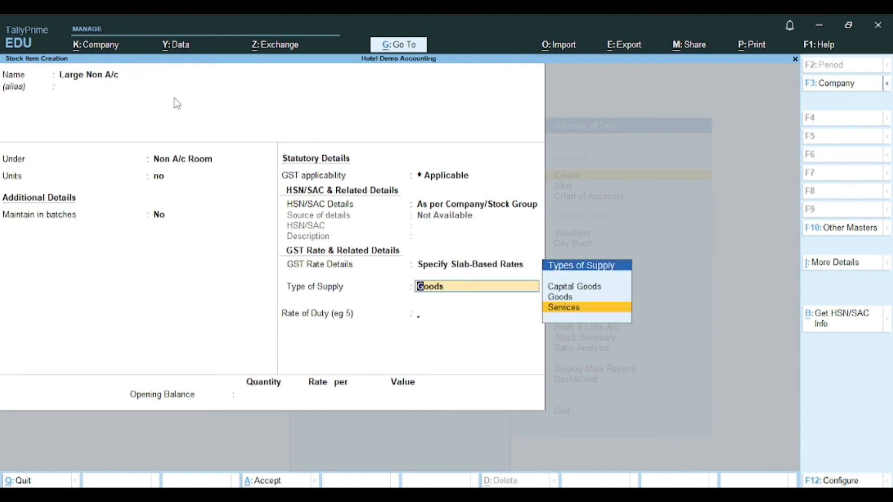
- Set Services as the type of supply, save the Large Non A/c item and return to the Gateway of Tally
{"action": "key", "text": "Return"}
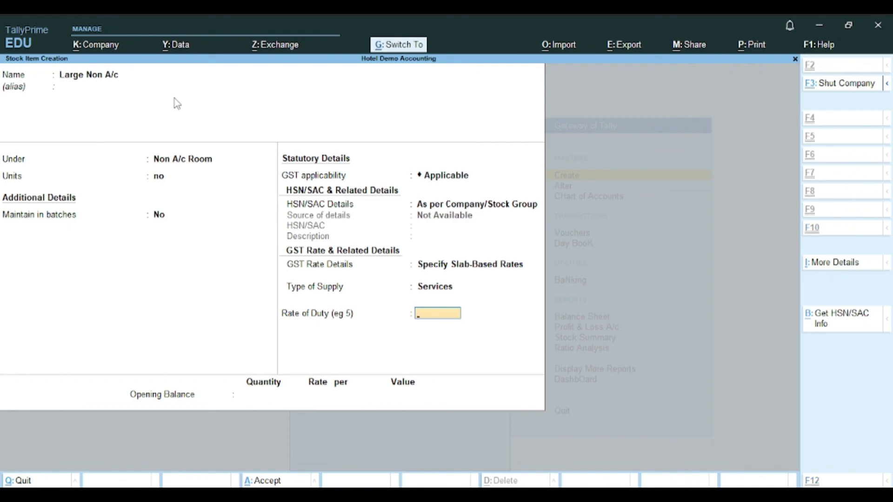
{"action": "key", "text": "ctrl+a"}
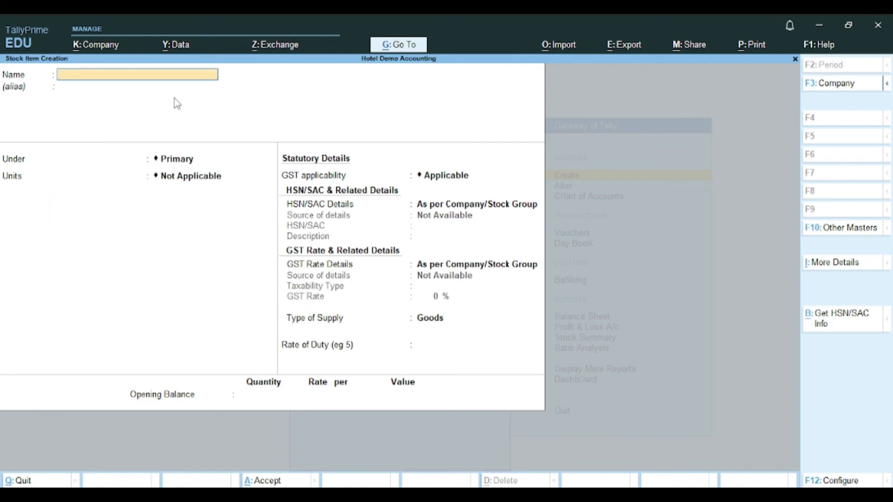
{"action": "key", "text": "Escape"}
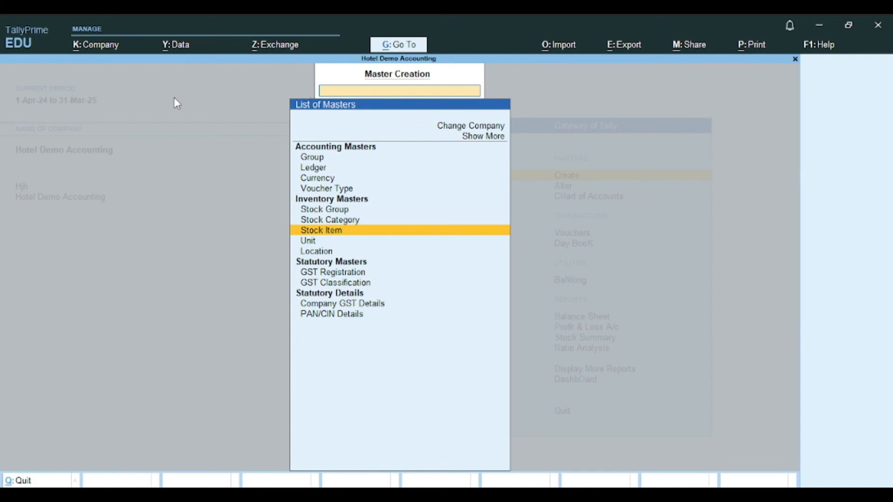
{"action": "key", "text": "Escape"}
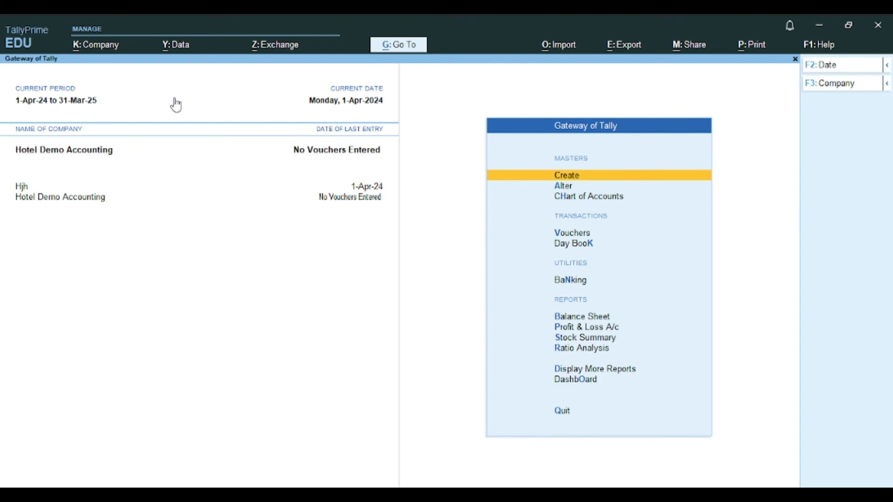